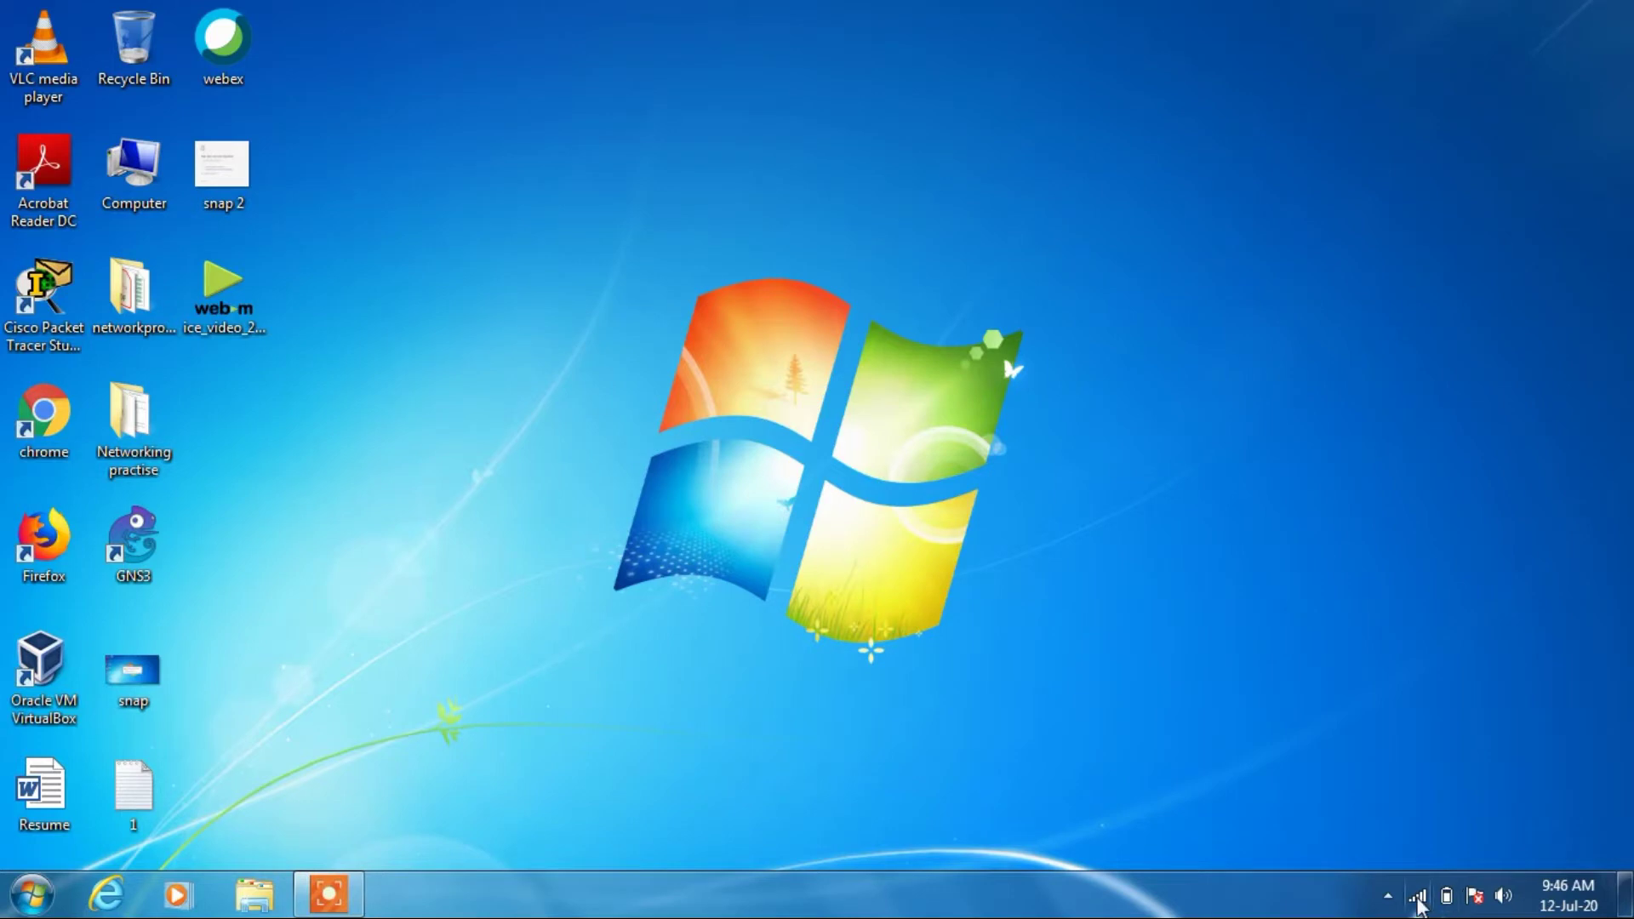
# - From Network and Sharing Center, open Wireless Network Connection properties and select Internet Protocol Version 4 (TCP/IPv4)
pyautogui.rightClick(1416, 898)
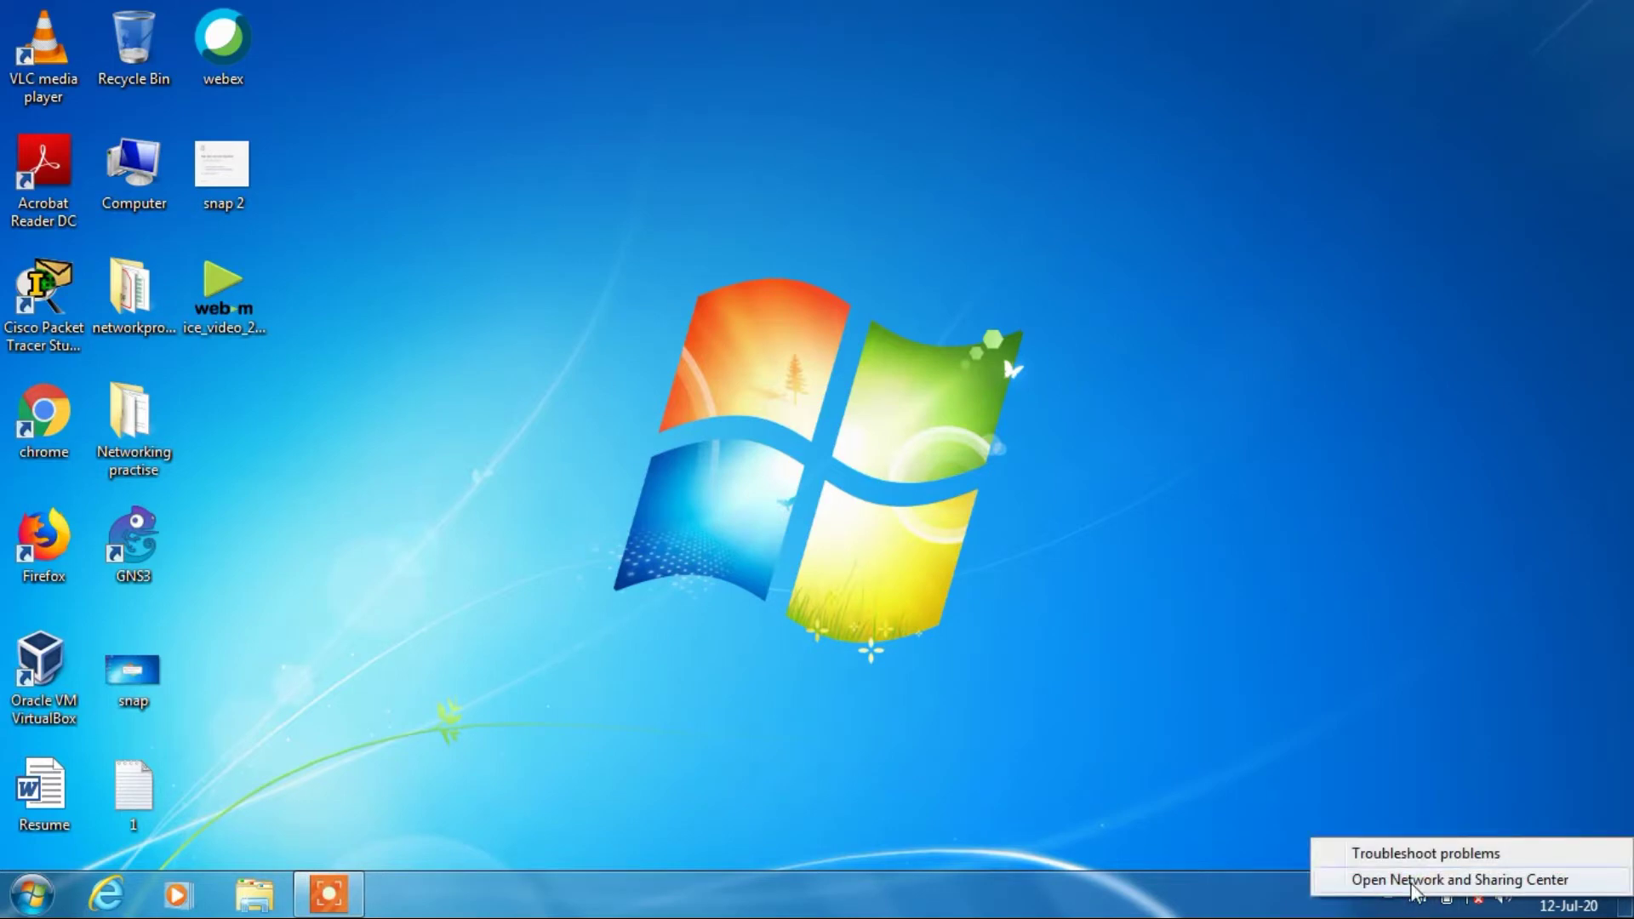
pyautogui.click(1412, 885)
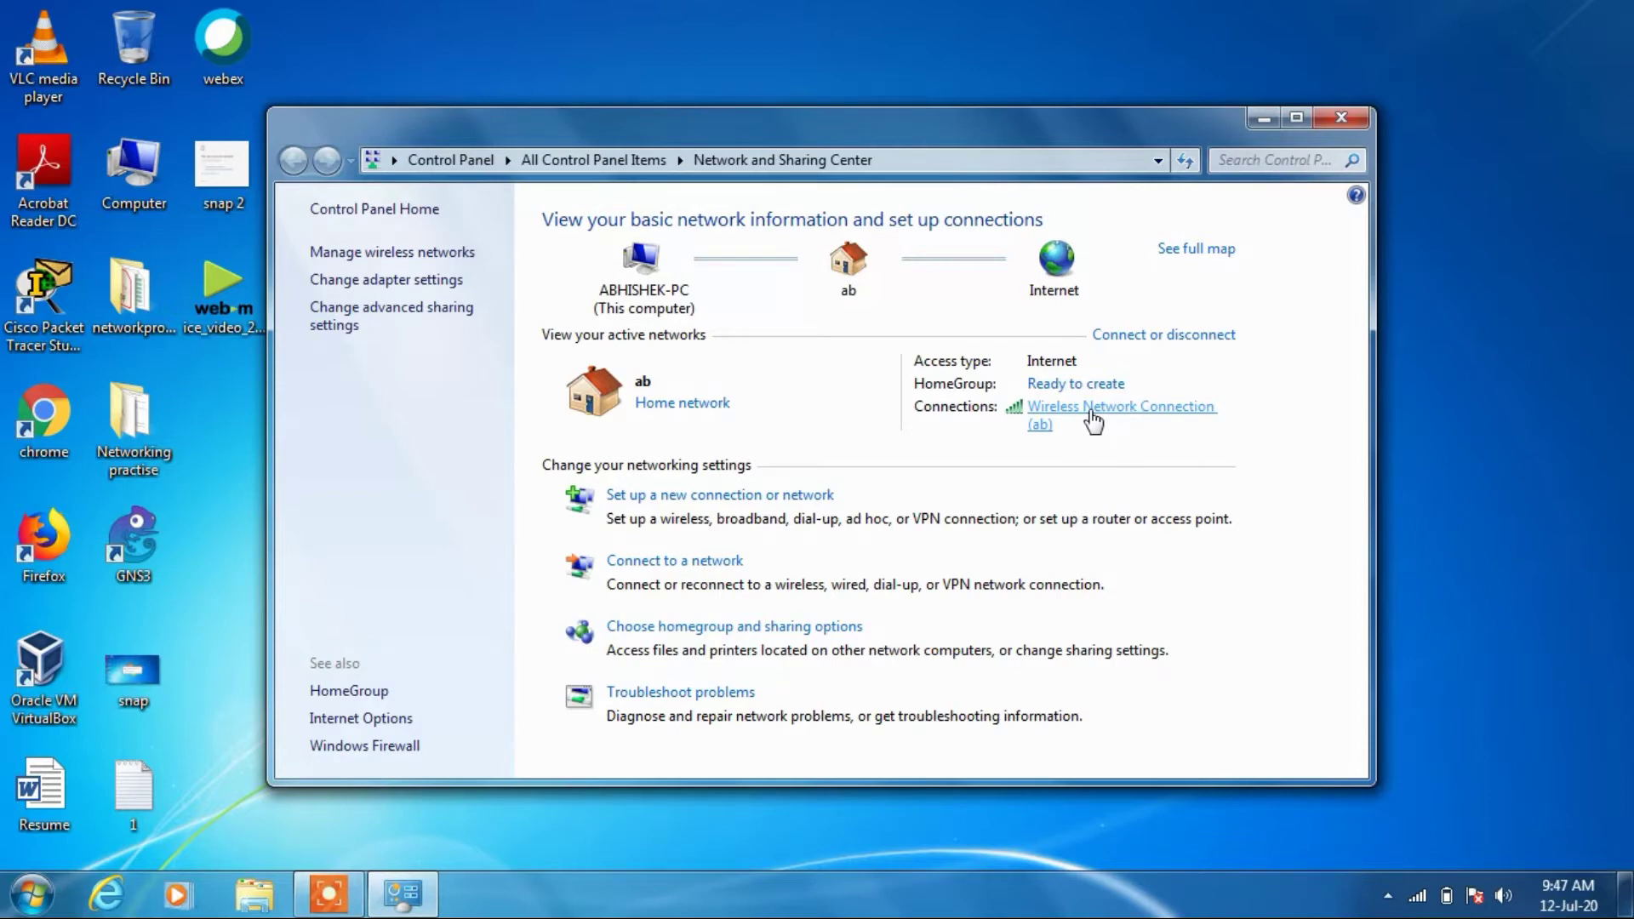
pyautogui.click(1093, 421)
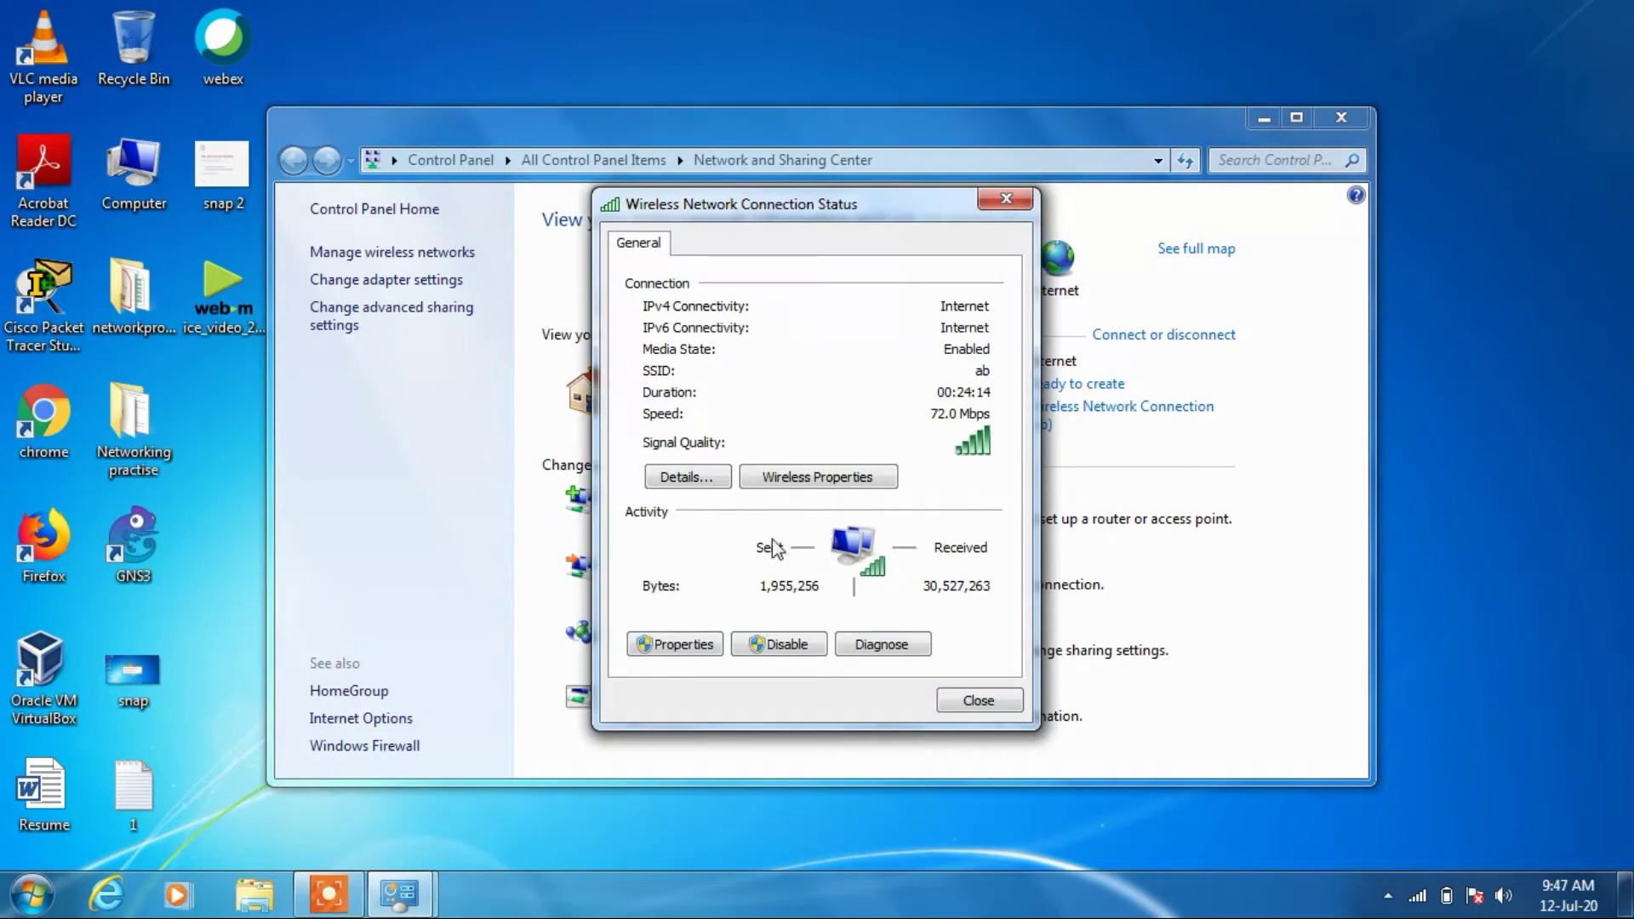
pyautogui.click(678, 645)
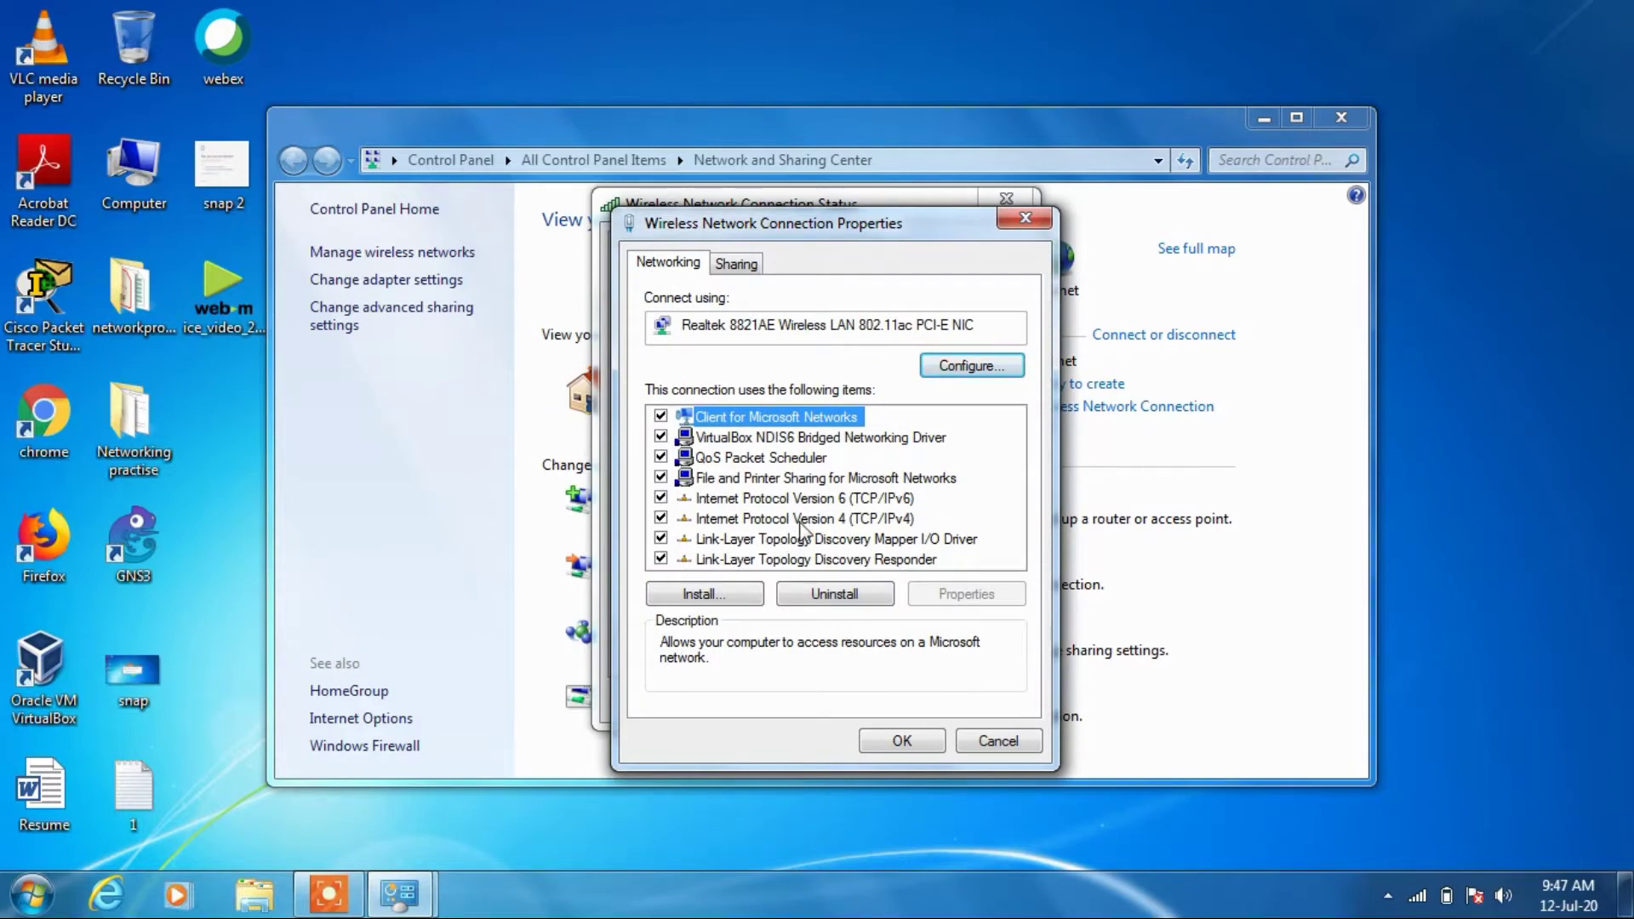
pyautogui.click(786, 520)
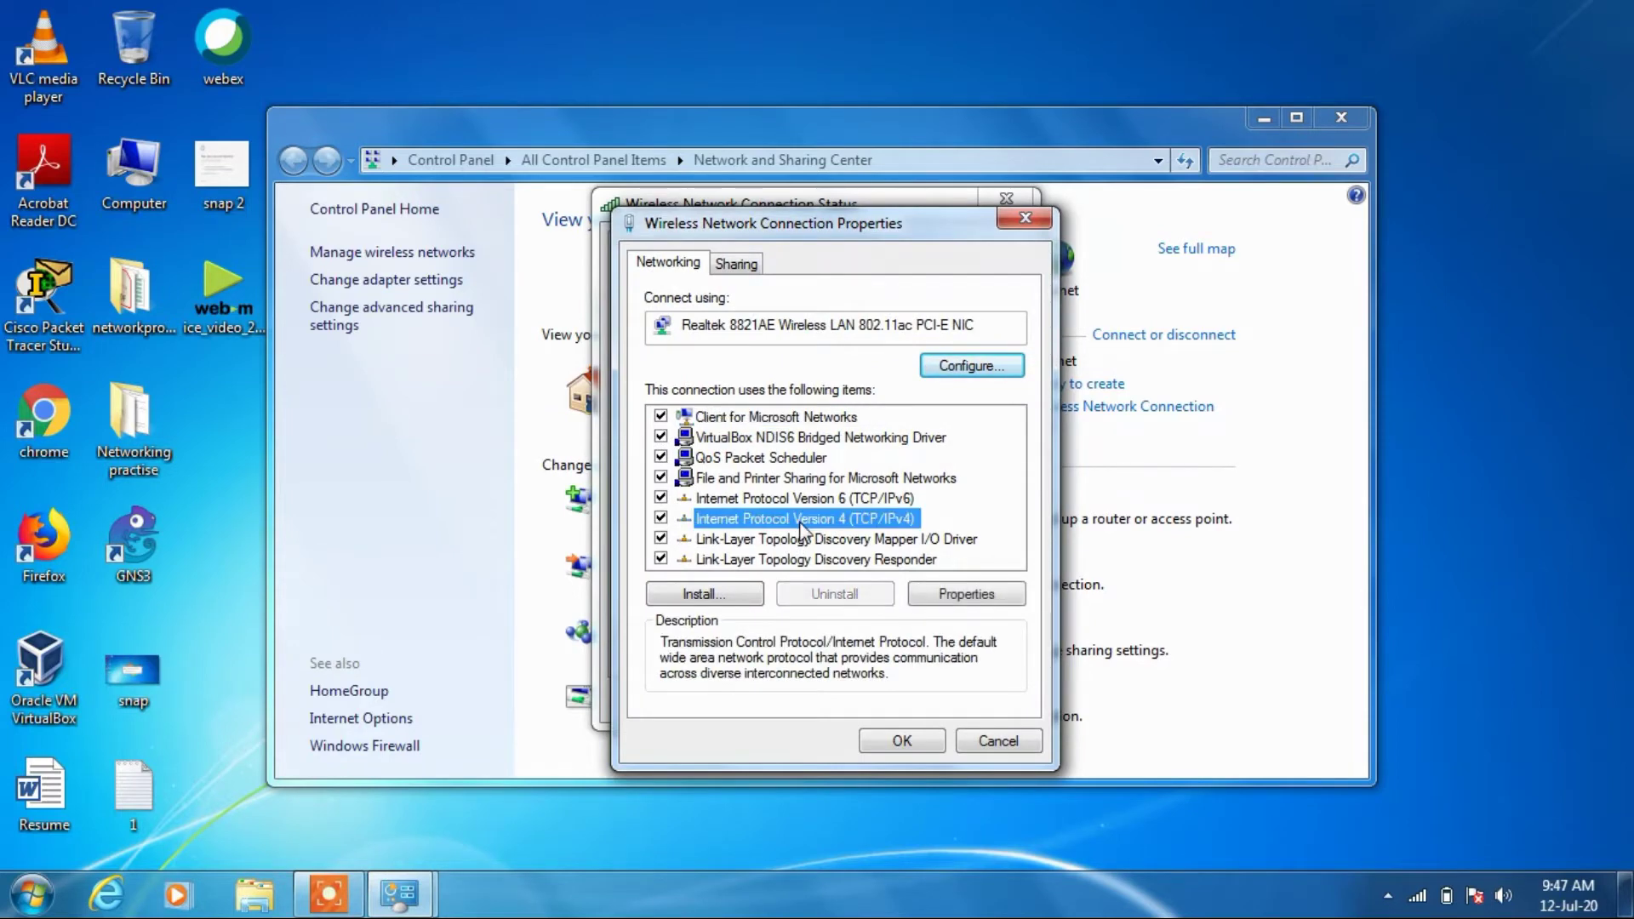
# - In TCP/IPv4 properties, set manual DNS servers 8.8.8.8 and 8.8.4.4 and enable Validate settings upon exit
pyautogui.click(959, 596)
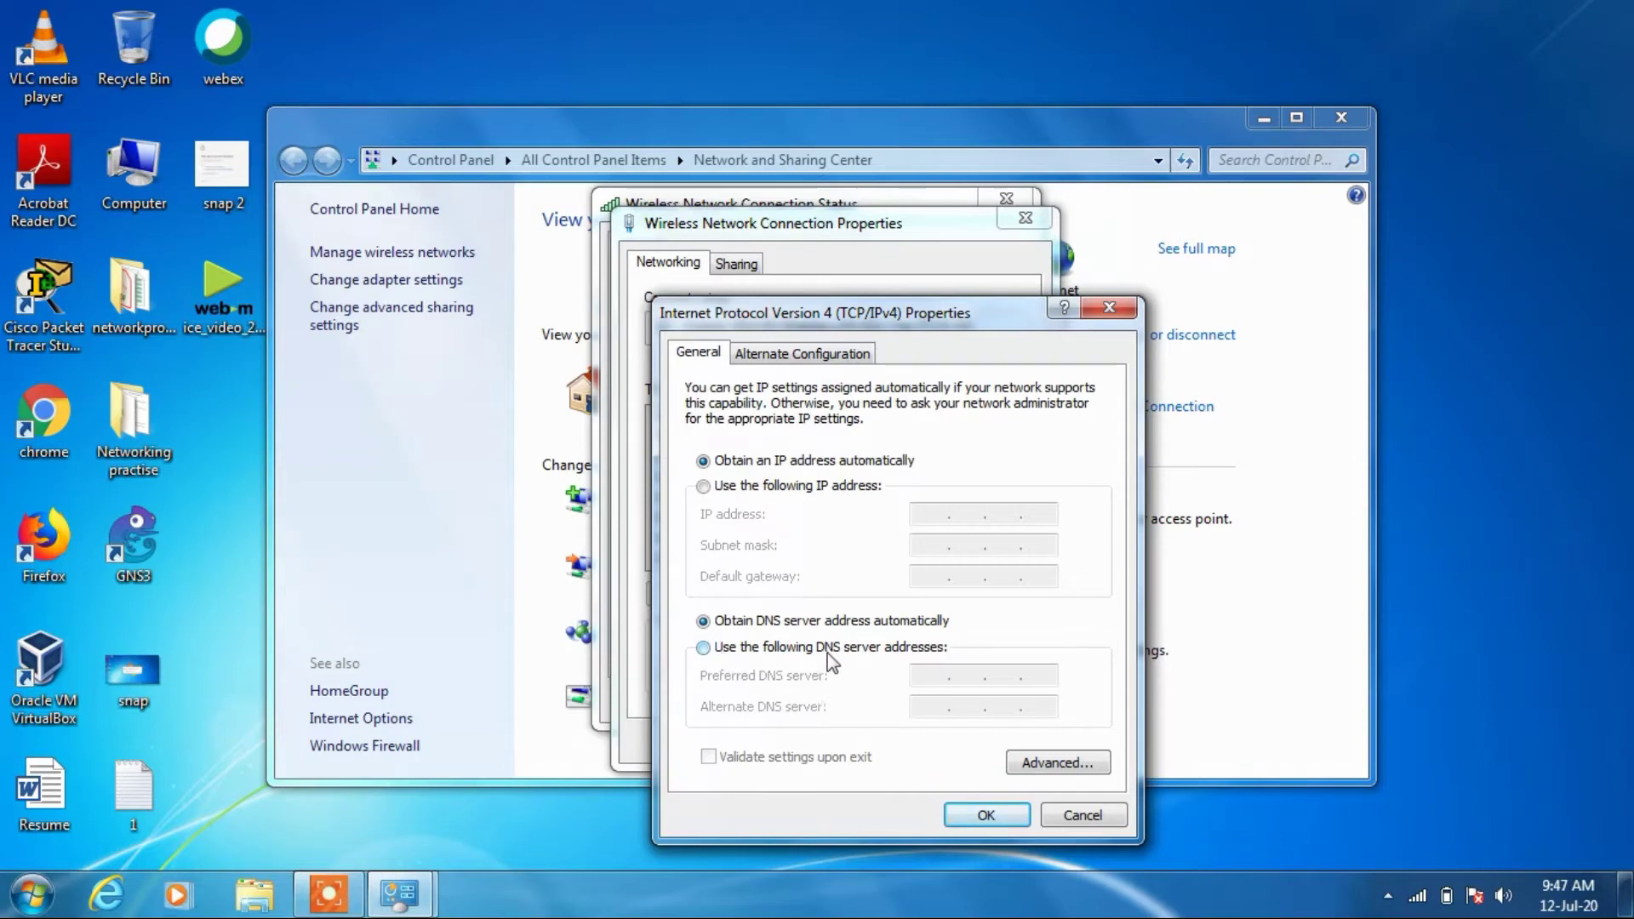
pyautogui.click(711, 650)
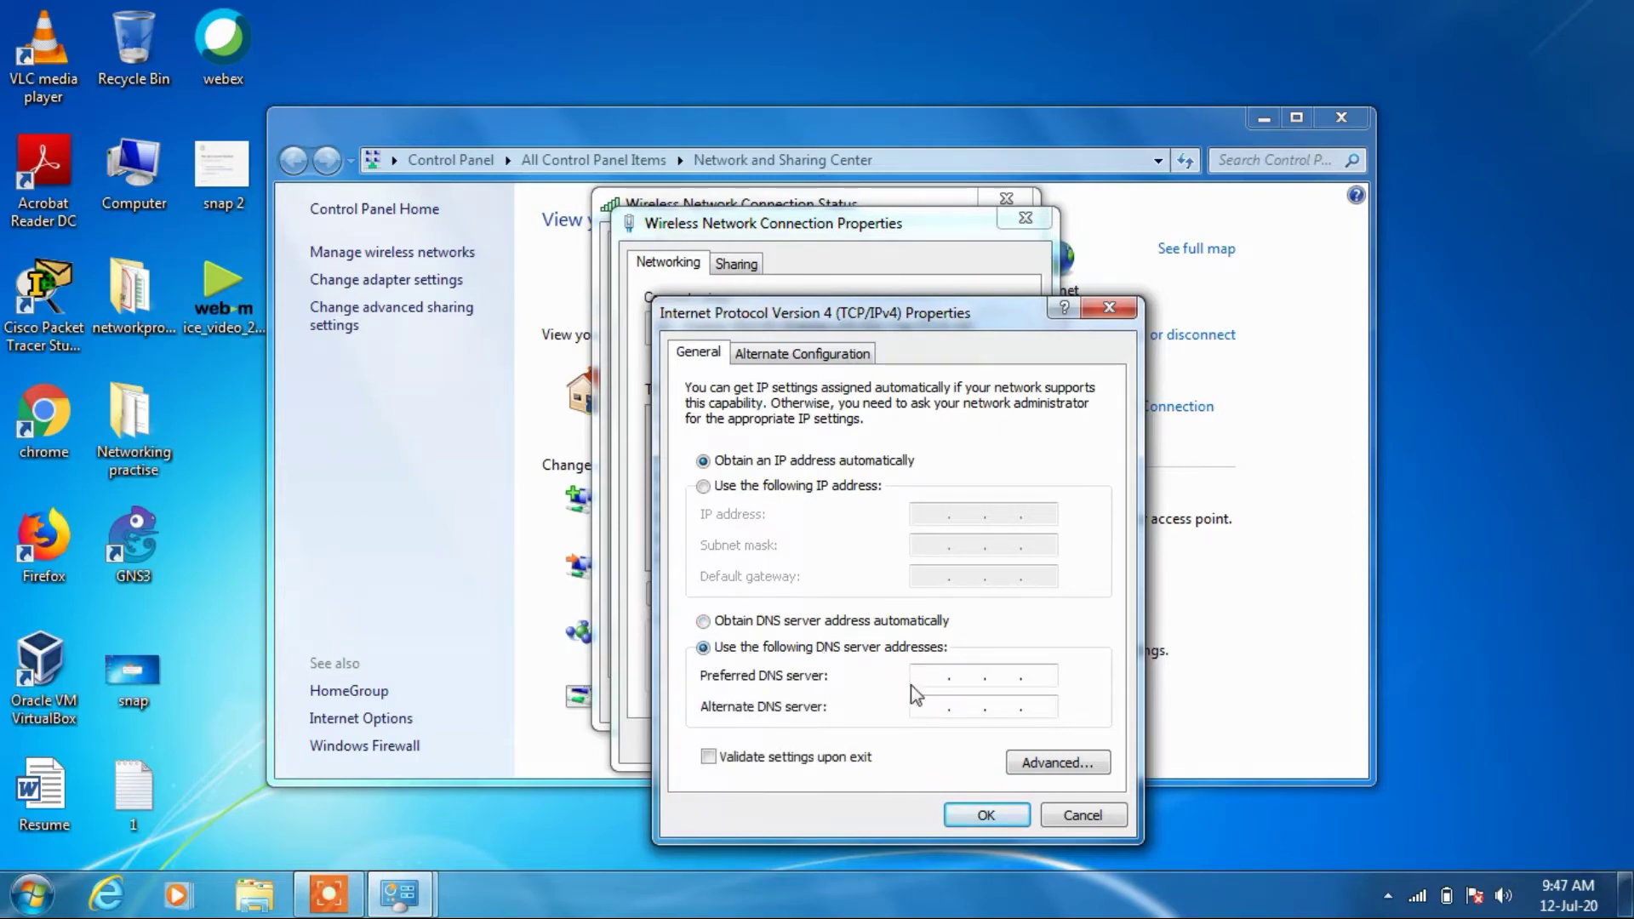
pyautogui.write('8.8.8.8')
pyautogui.click(924, 709)
pyautogui.write('8.8.4.4')
pyautogui.click(712, 758)
# - Replace the DNS servers with preferred 1.1.1.1 and alternate 1.0.0.1
pyautogui.doubleClick(933, 675)
pyautogui.write('1.1.1.1')
pyautogui.click(942, 709)
pyautogui.press('BackSpace')
pyautogui.write('1.')
pyautogui.press('BackSpace')
pyautogui.write('0')
pyautogui.press('BackSpace')
pyautogui.write('0')
pyautogui.press('BackSpace')
pyautogui.write('1')
# - Save the IPv4 and connection properties, dismiss the diagnostics result, and close the Status and Sharing Center windows
pyautogui.click(985, 814)
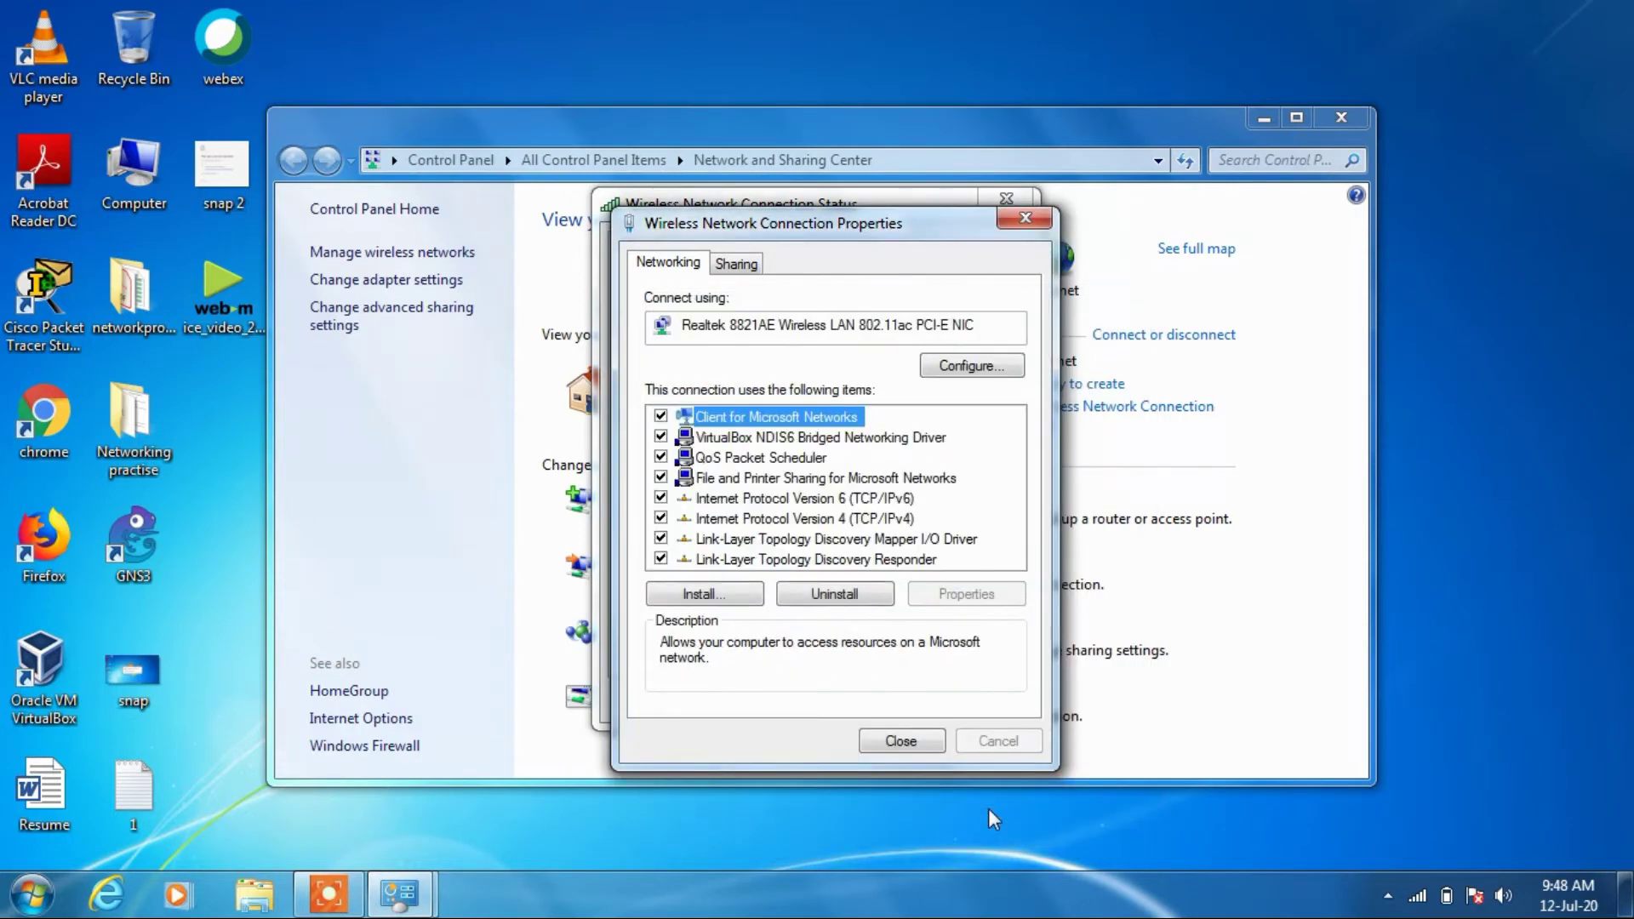
pyautogui.click(892, 743)
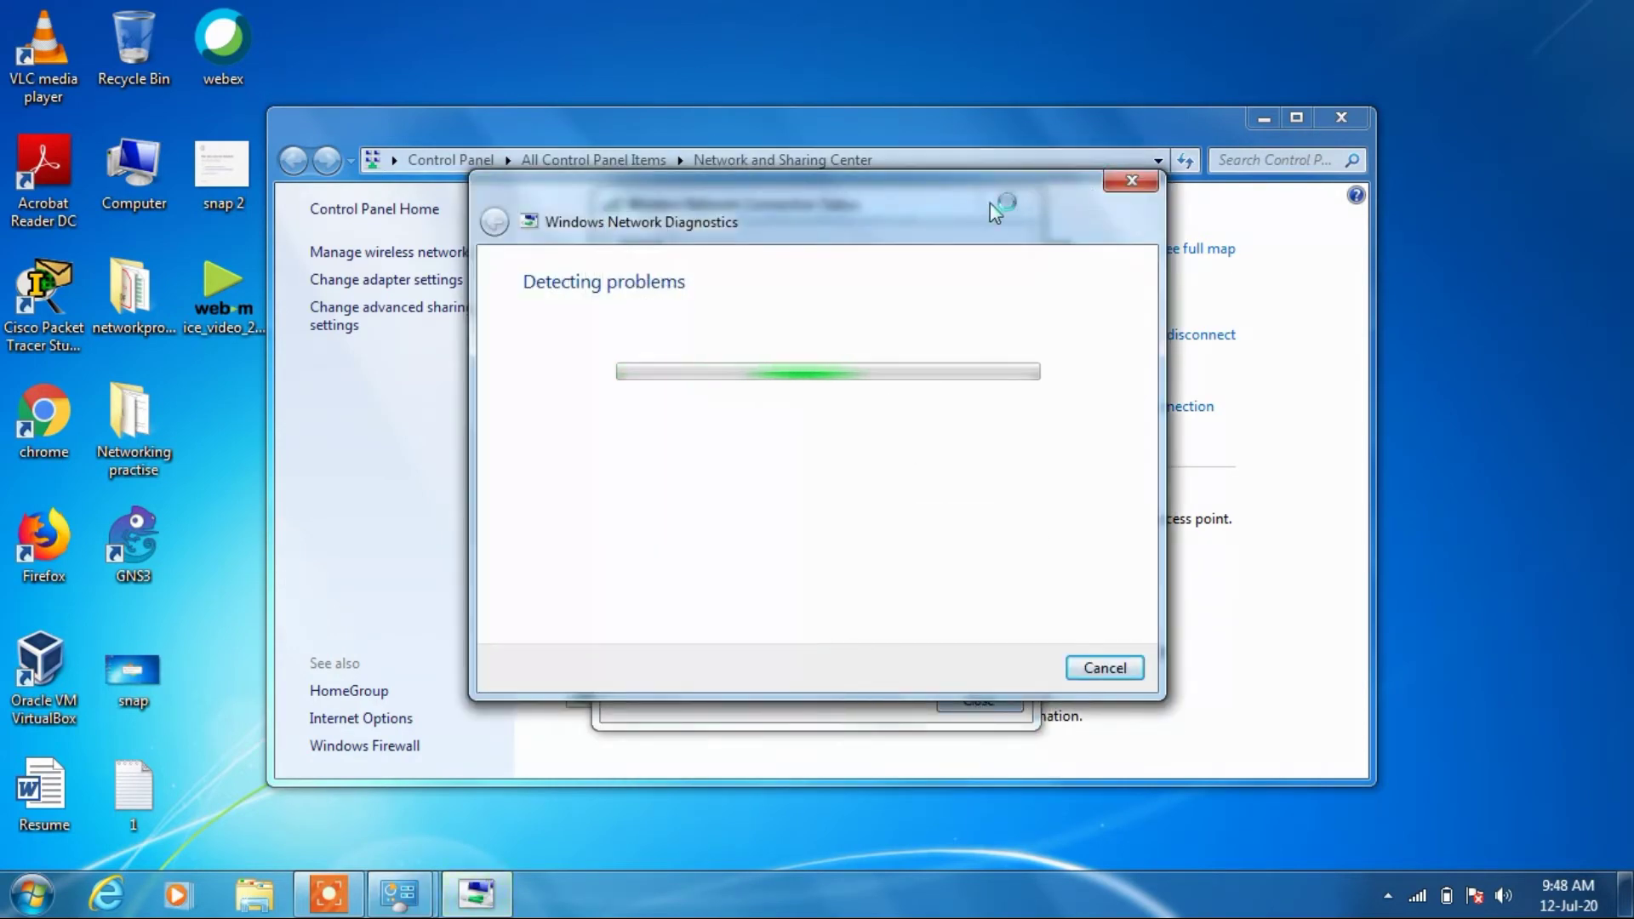
pyautogui.moveTo(975, 207); pyautogui.dragTo(973, 155)
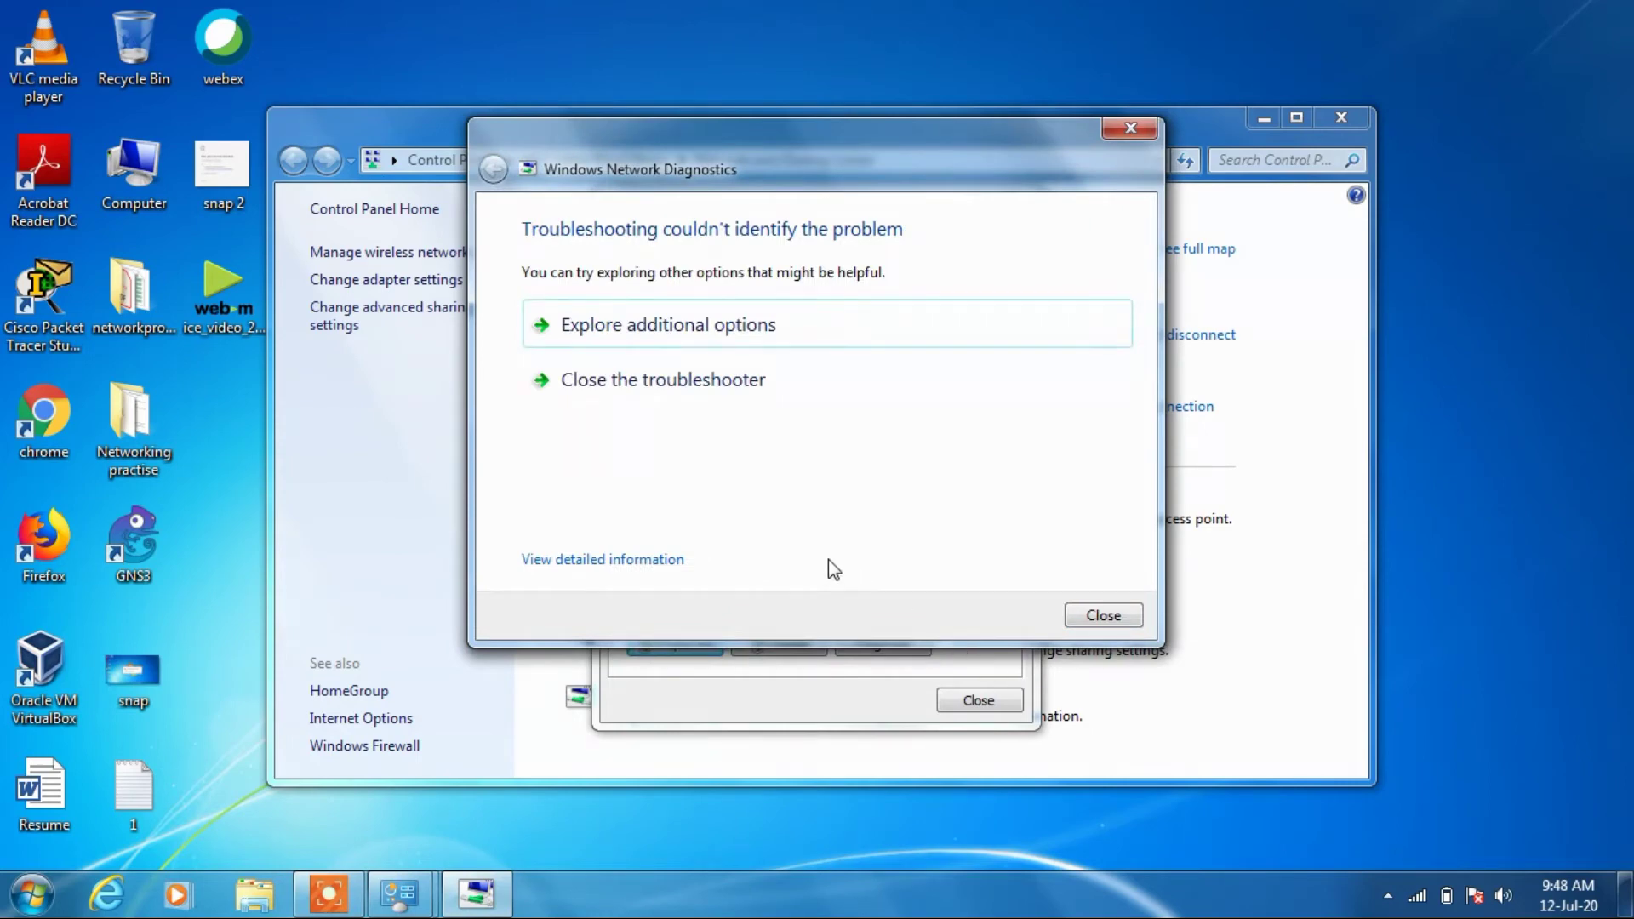
pyautogui.click(1099, 618)
pyautogui.click(979, 700)
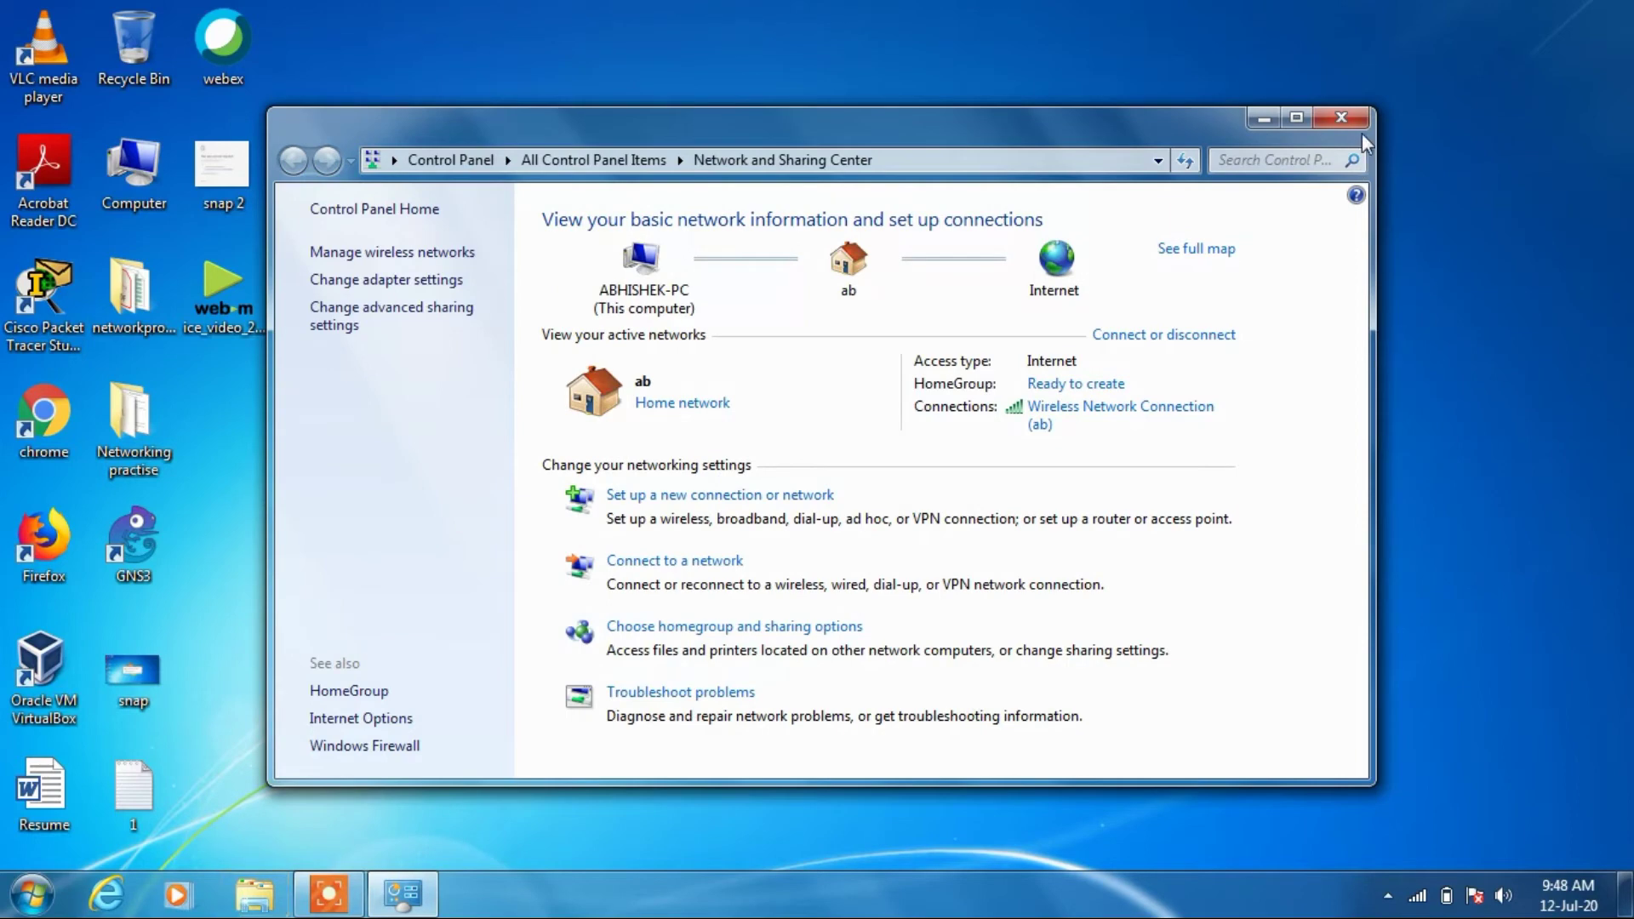
pyautogui.click(1339, 119)
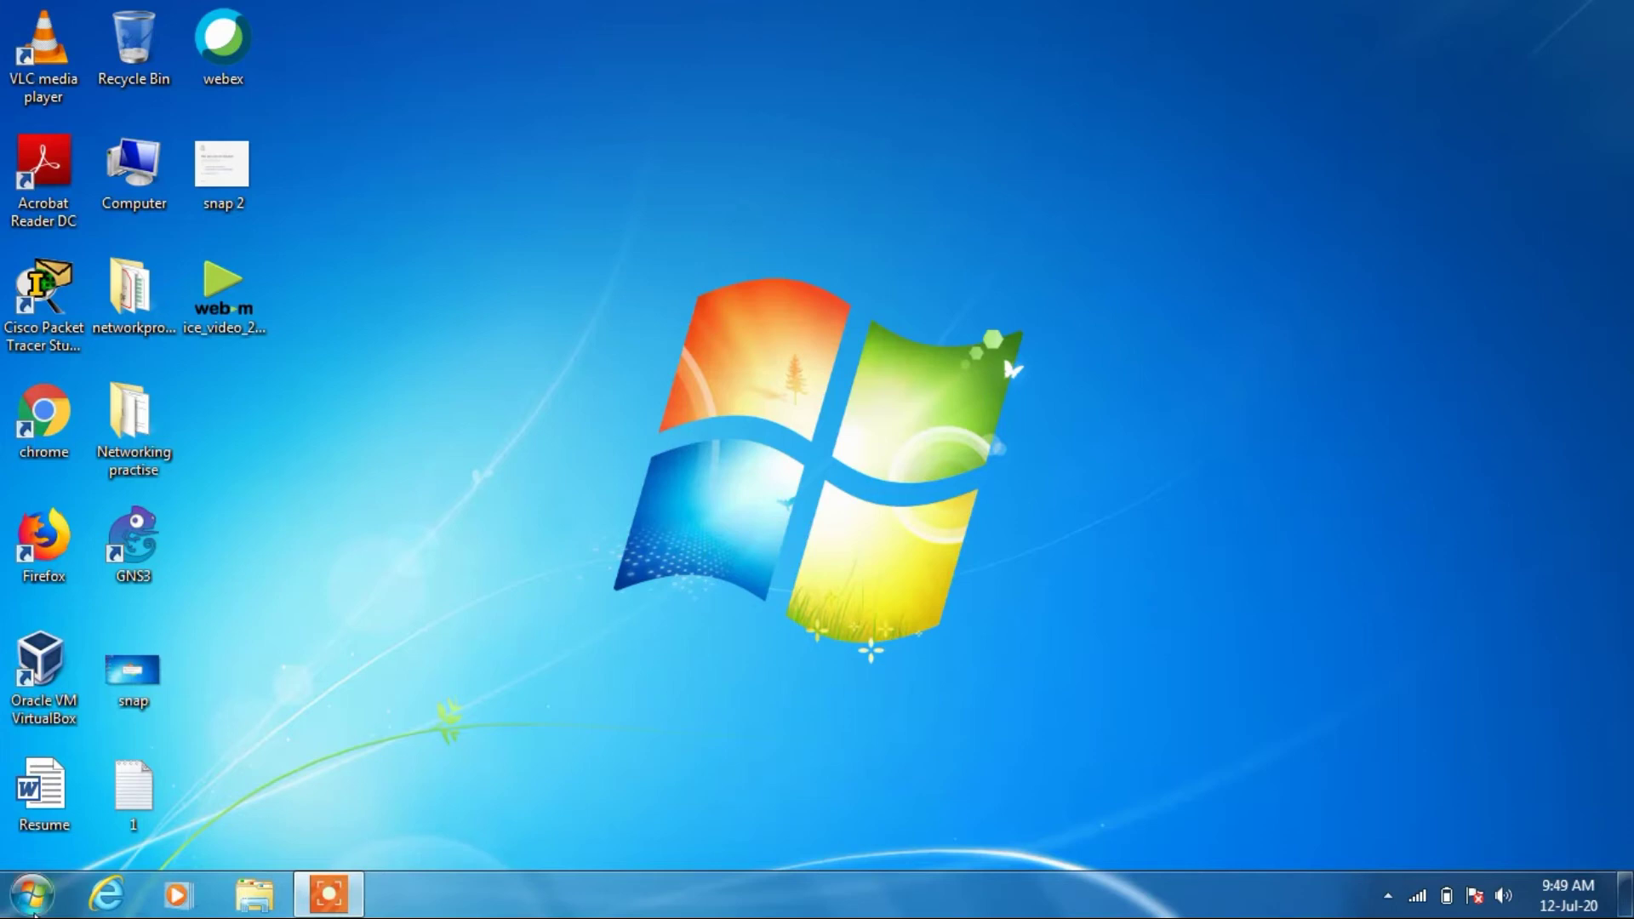
# - Launch cmd as administrator from Start search and enter ipconfig /release at the prompt
pyautogui.click(32, 894)
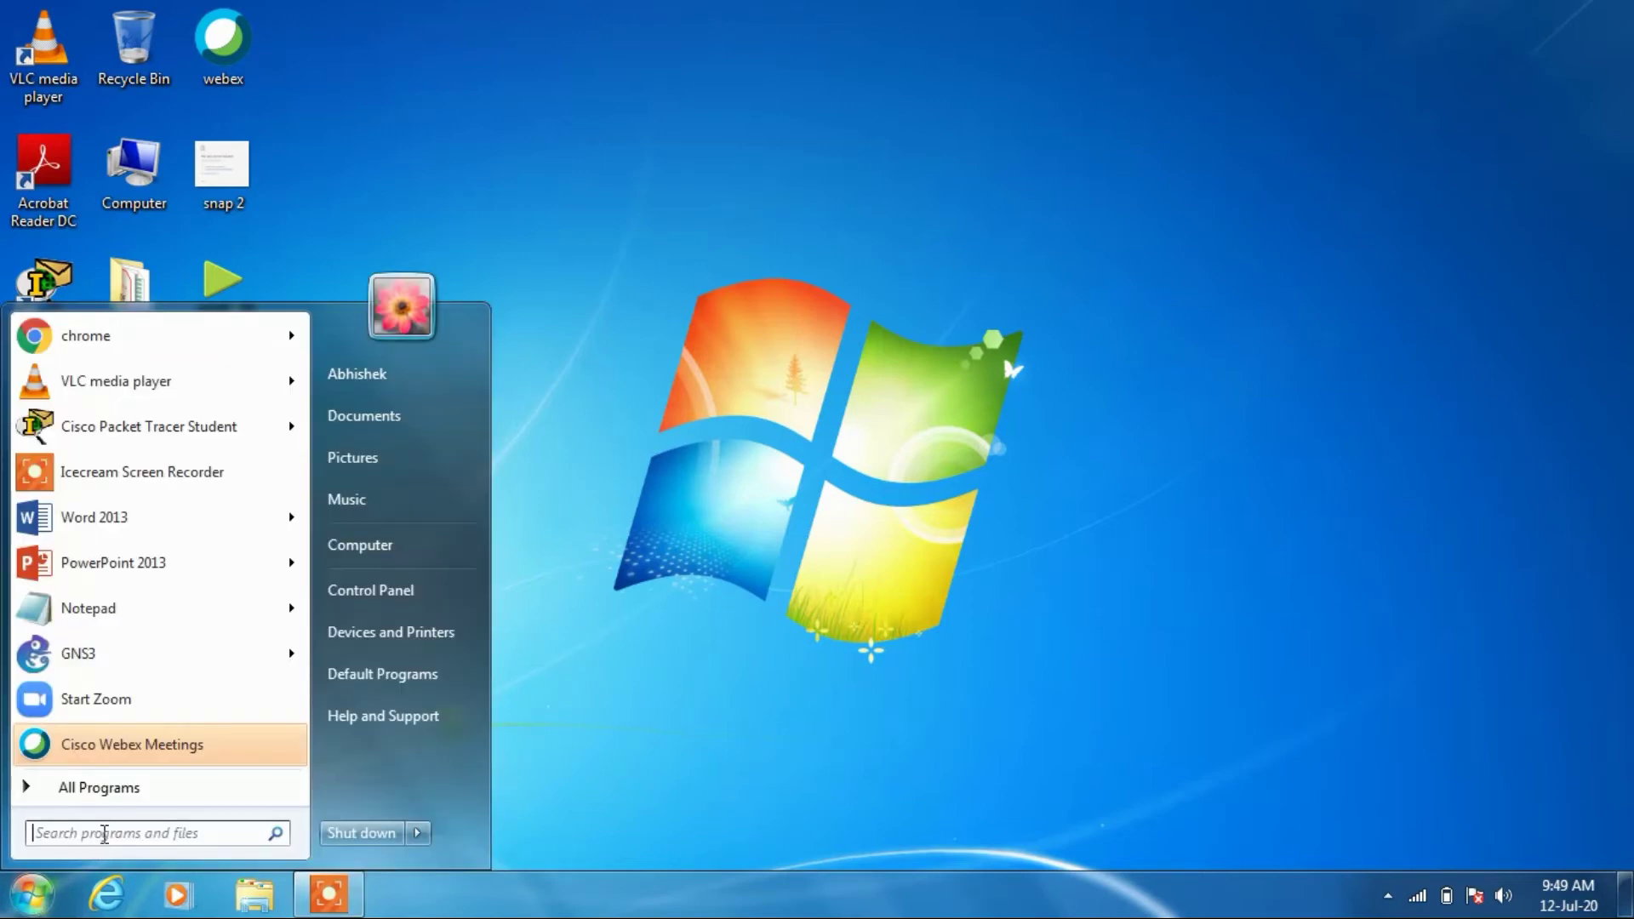
pyautogui.write('cmd')
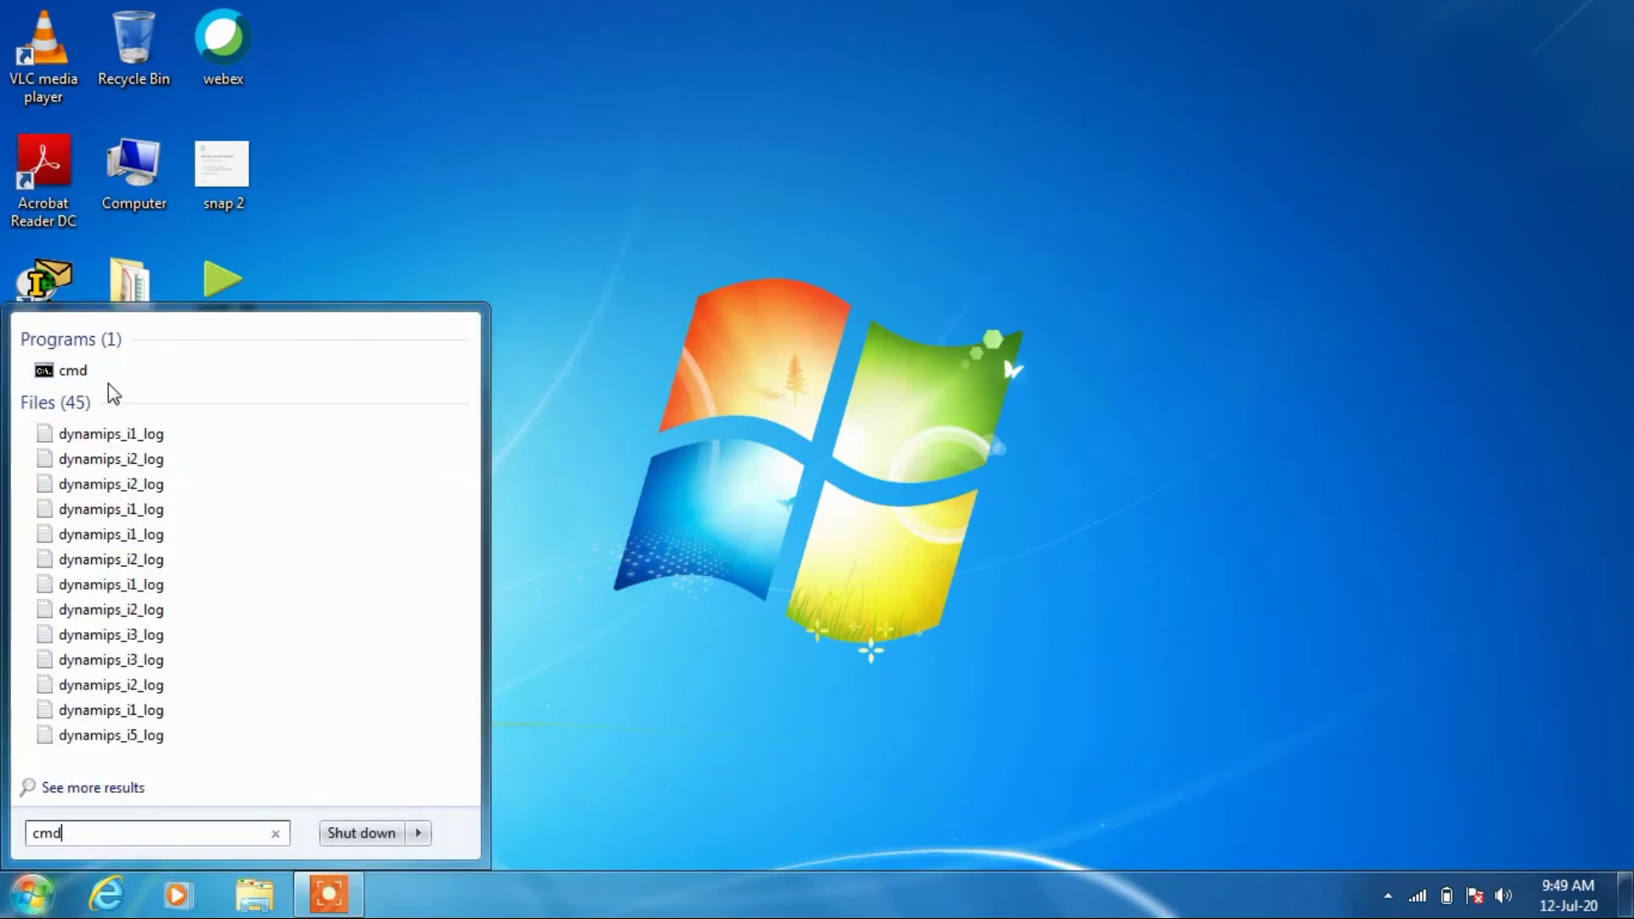
pyautogui.rightClick(94, 378)
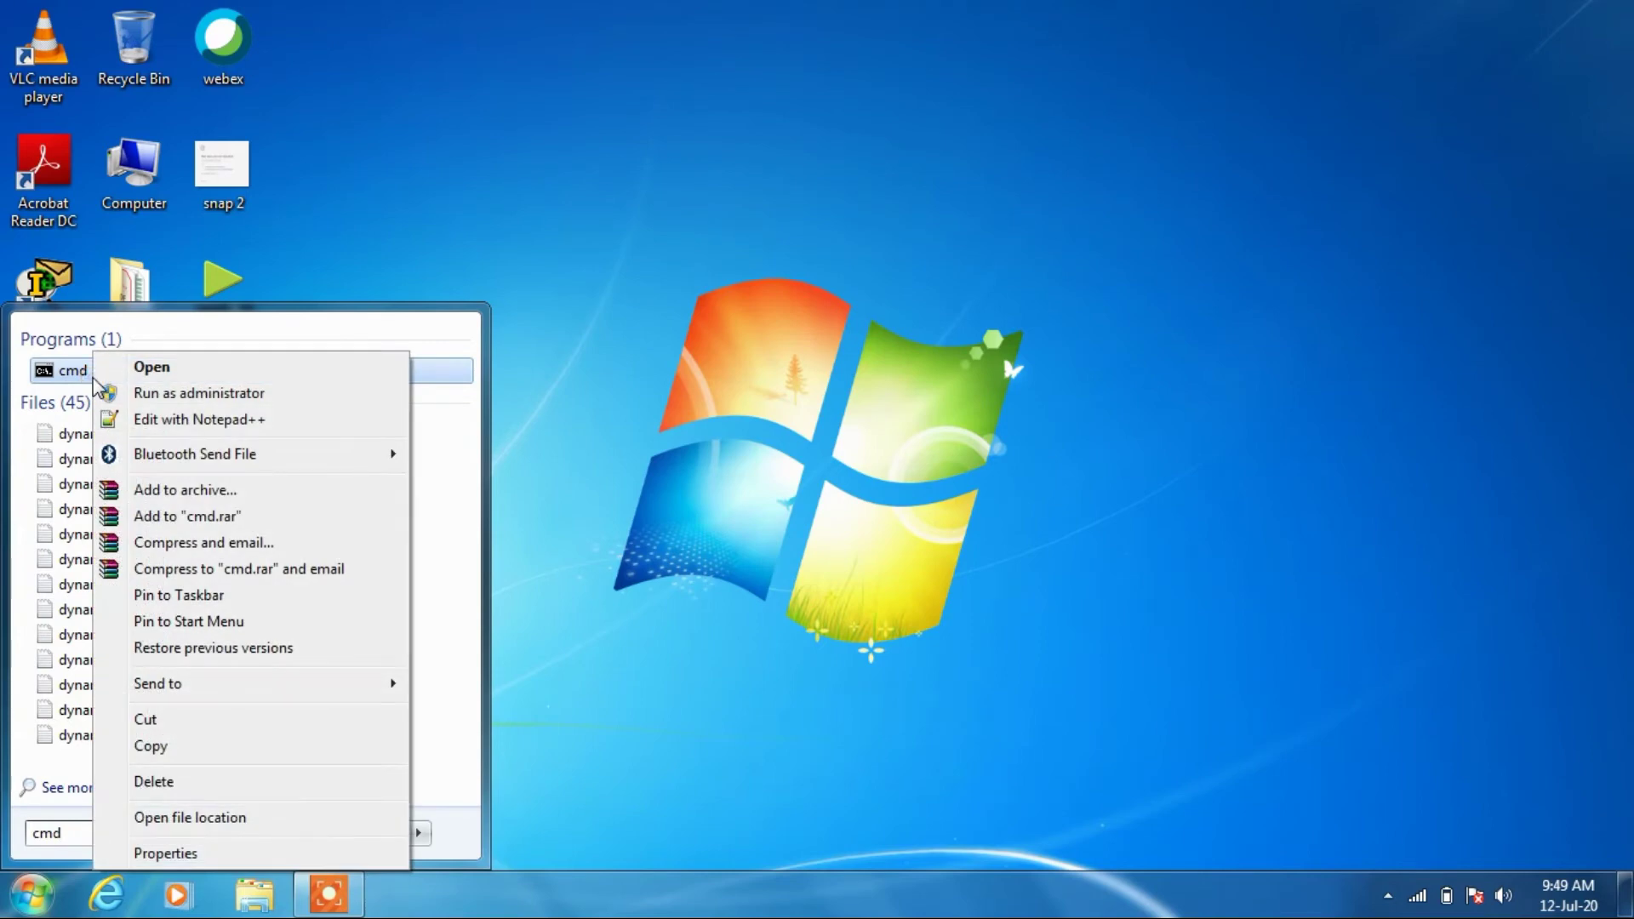
pyautogui.click(149, 393)
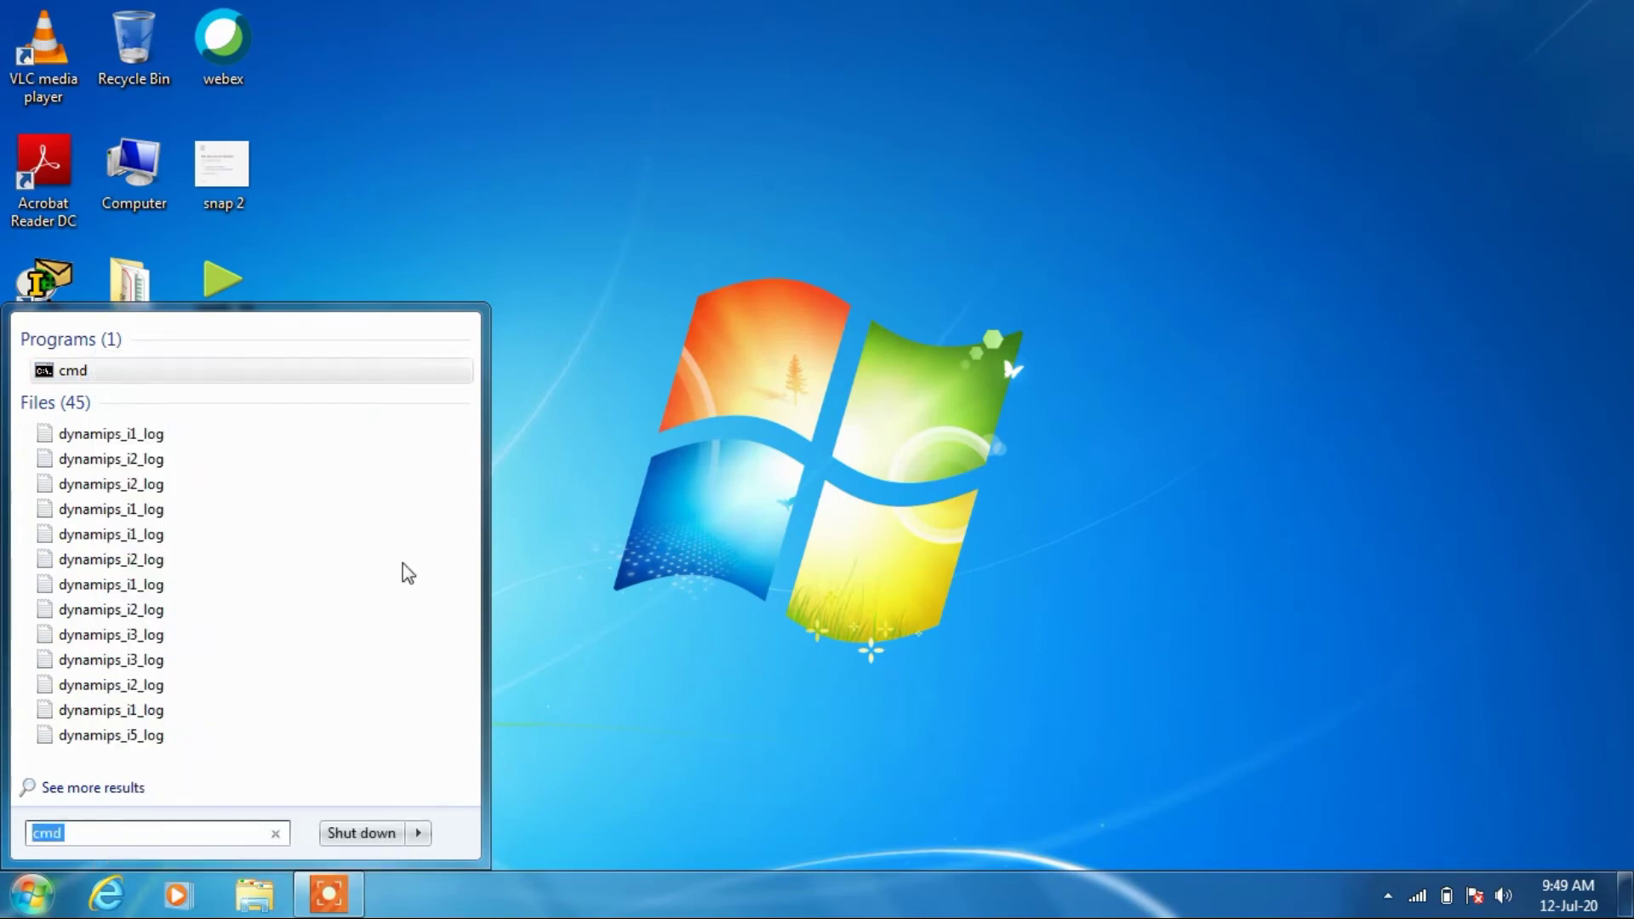
pyautogui.moveTo(692, 198); pyautogui.dragTo(876, 119)
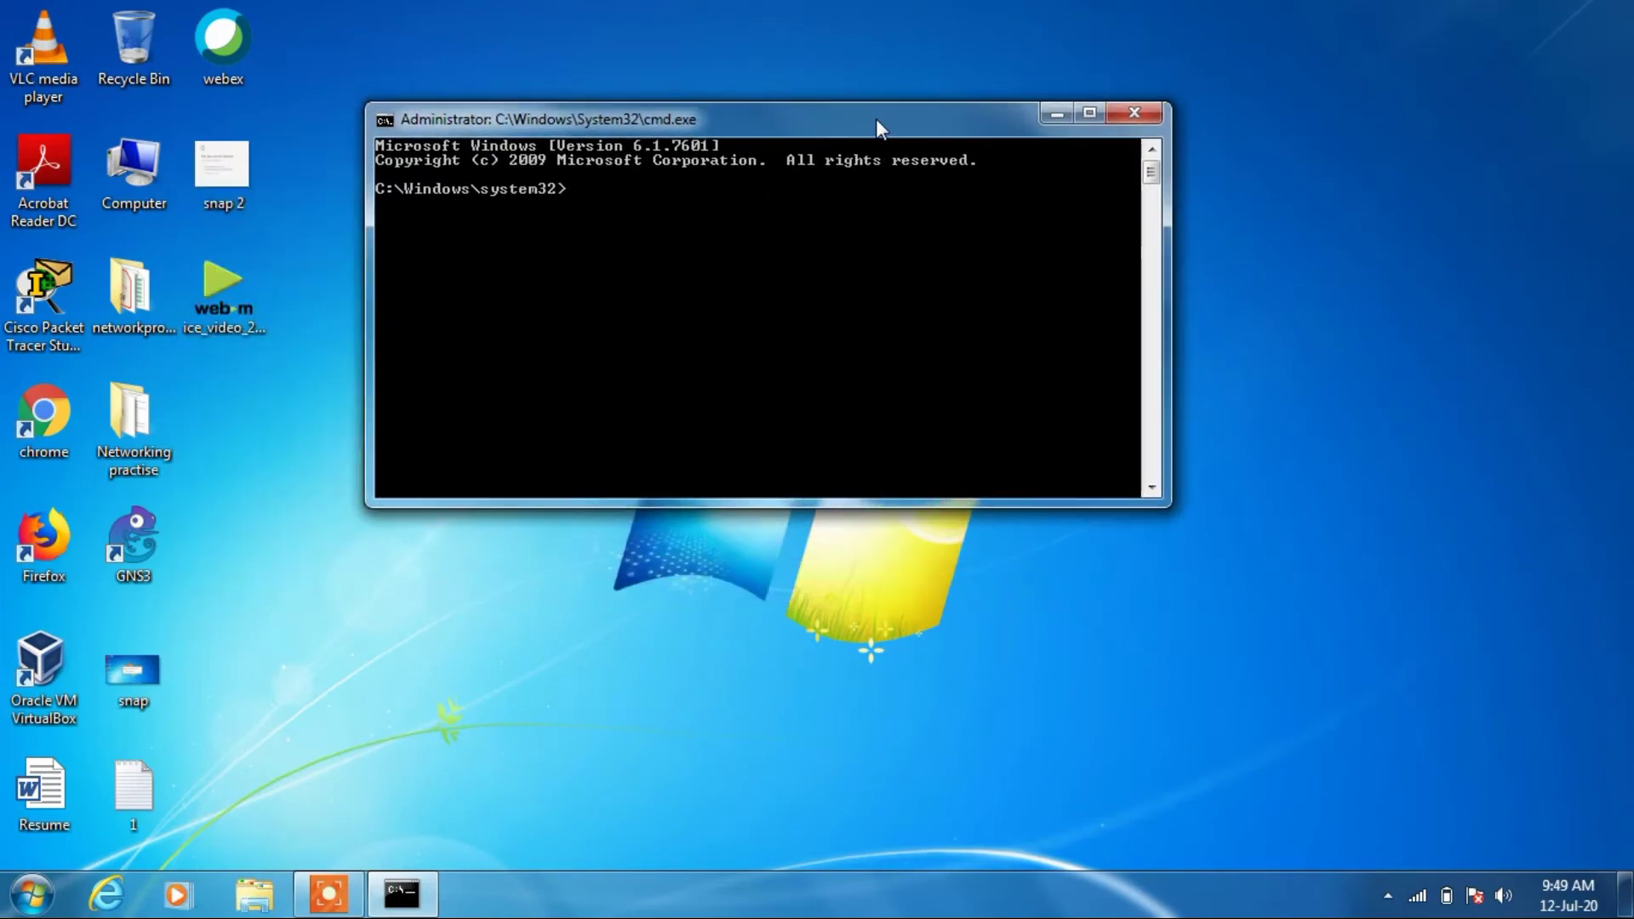
pyautogui.write('ipconfig /rel')
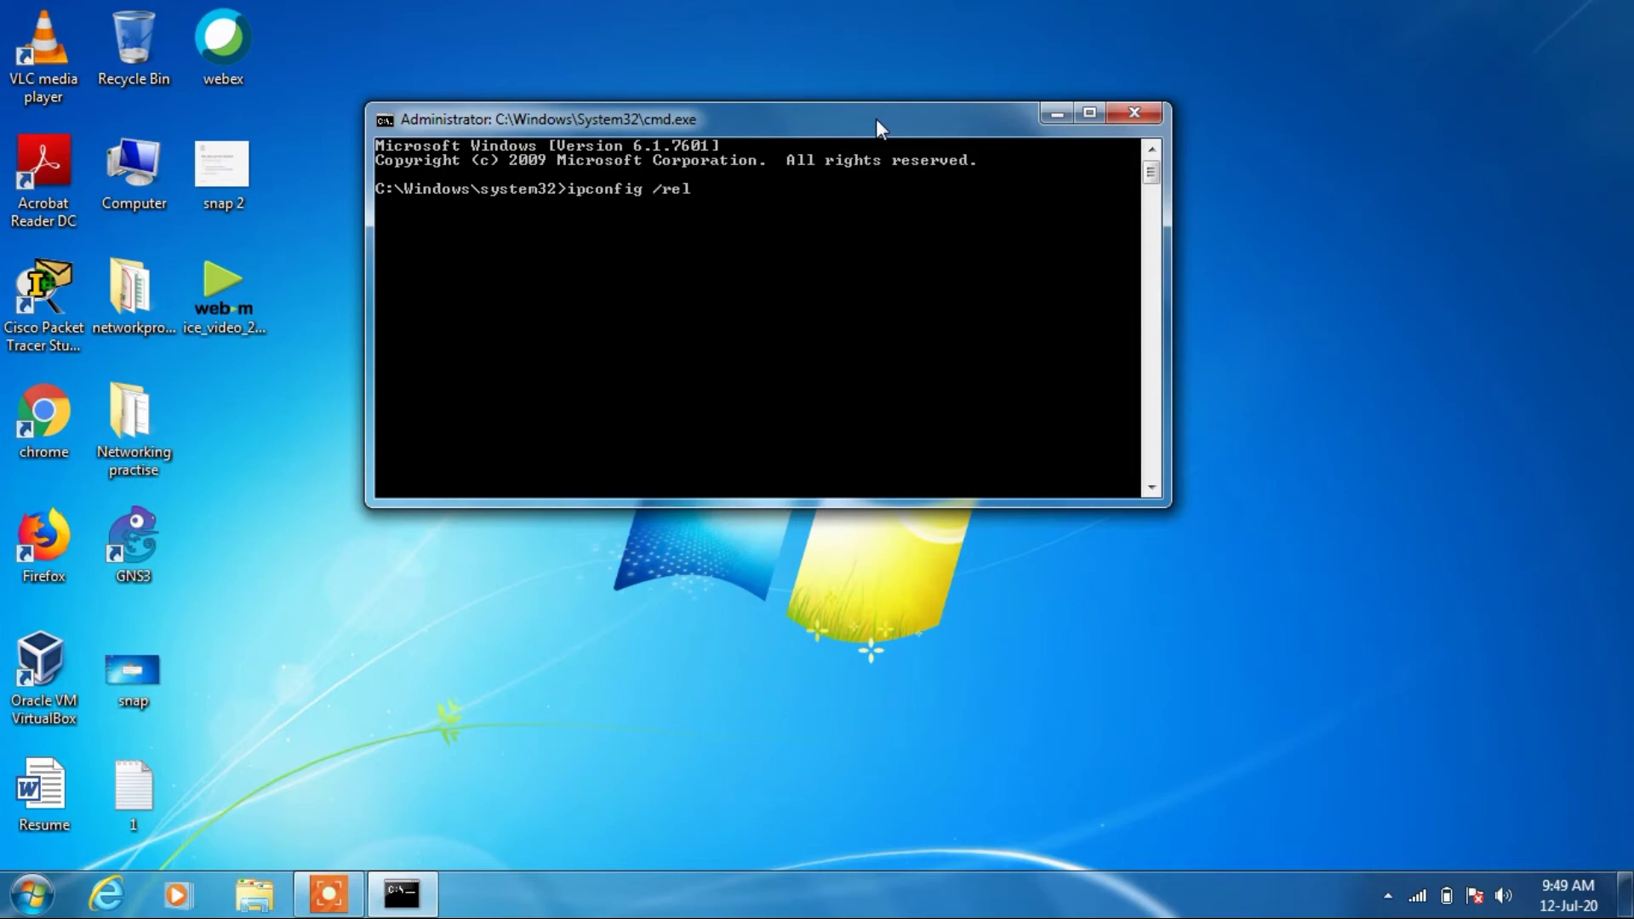
pyautogui.write('ease')
# - Run ipconfig /release, then ipconfig /flushdns, then ipconfig /renew
pyautogui.press('Return')
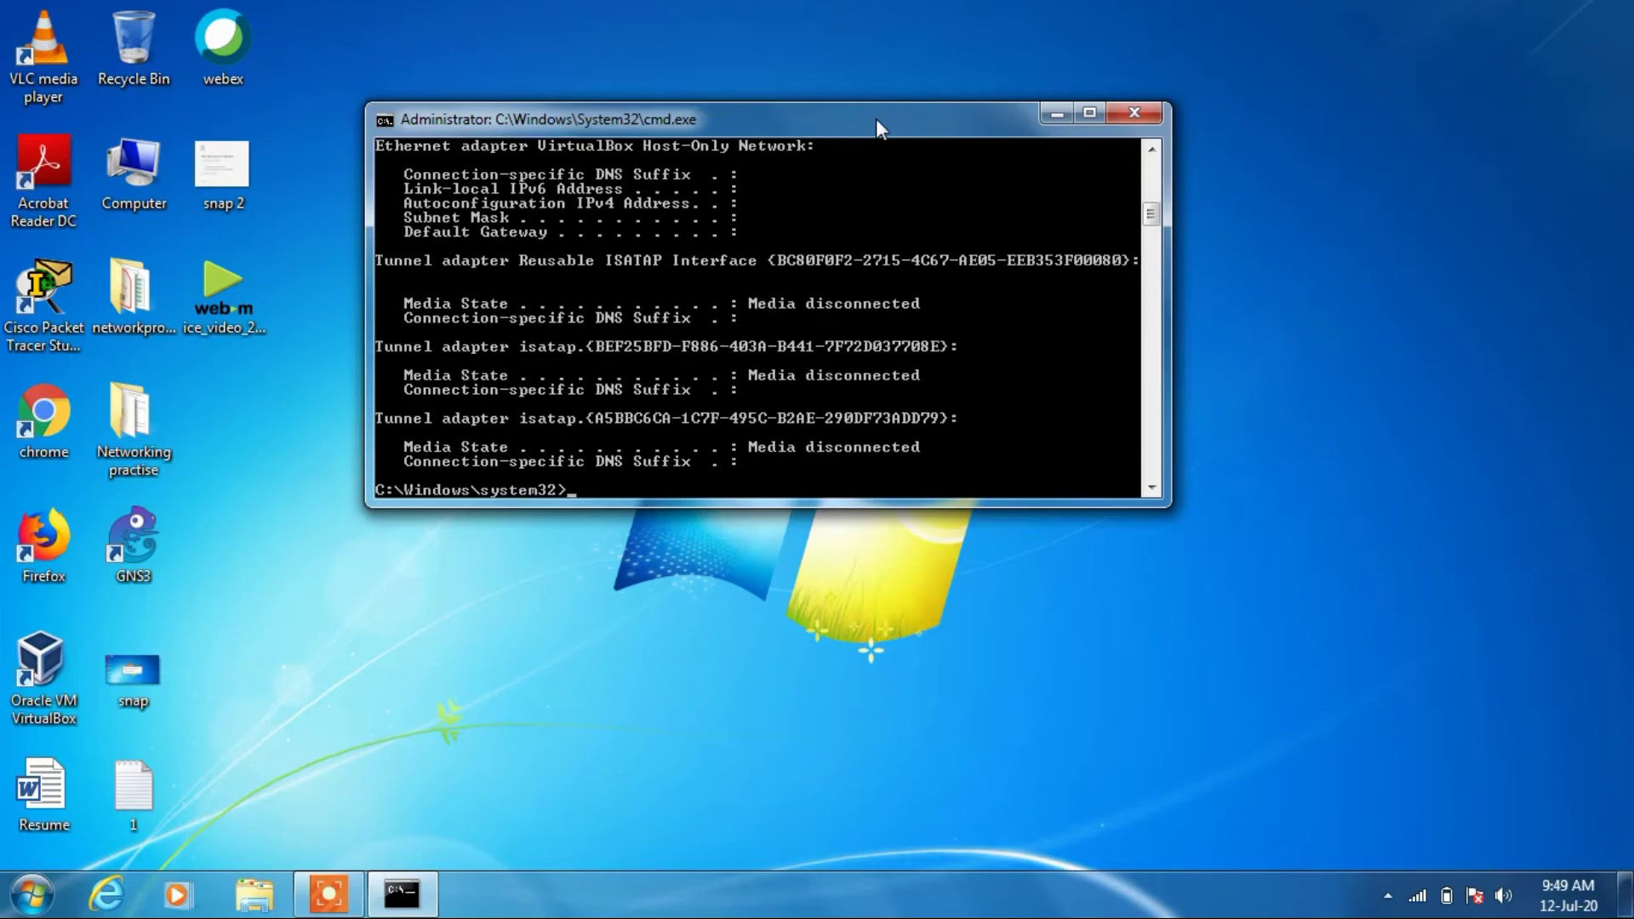
pyautogui.write('ipconfig /')
pyautogui.moveTo(1168, 503); pyautogui.dragTo(1170, 691)
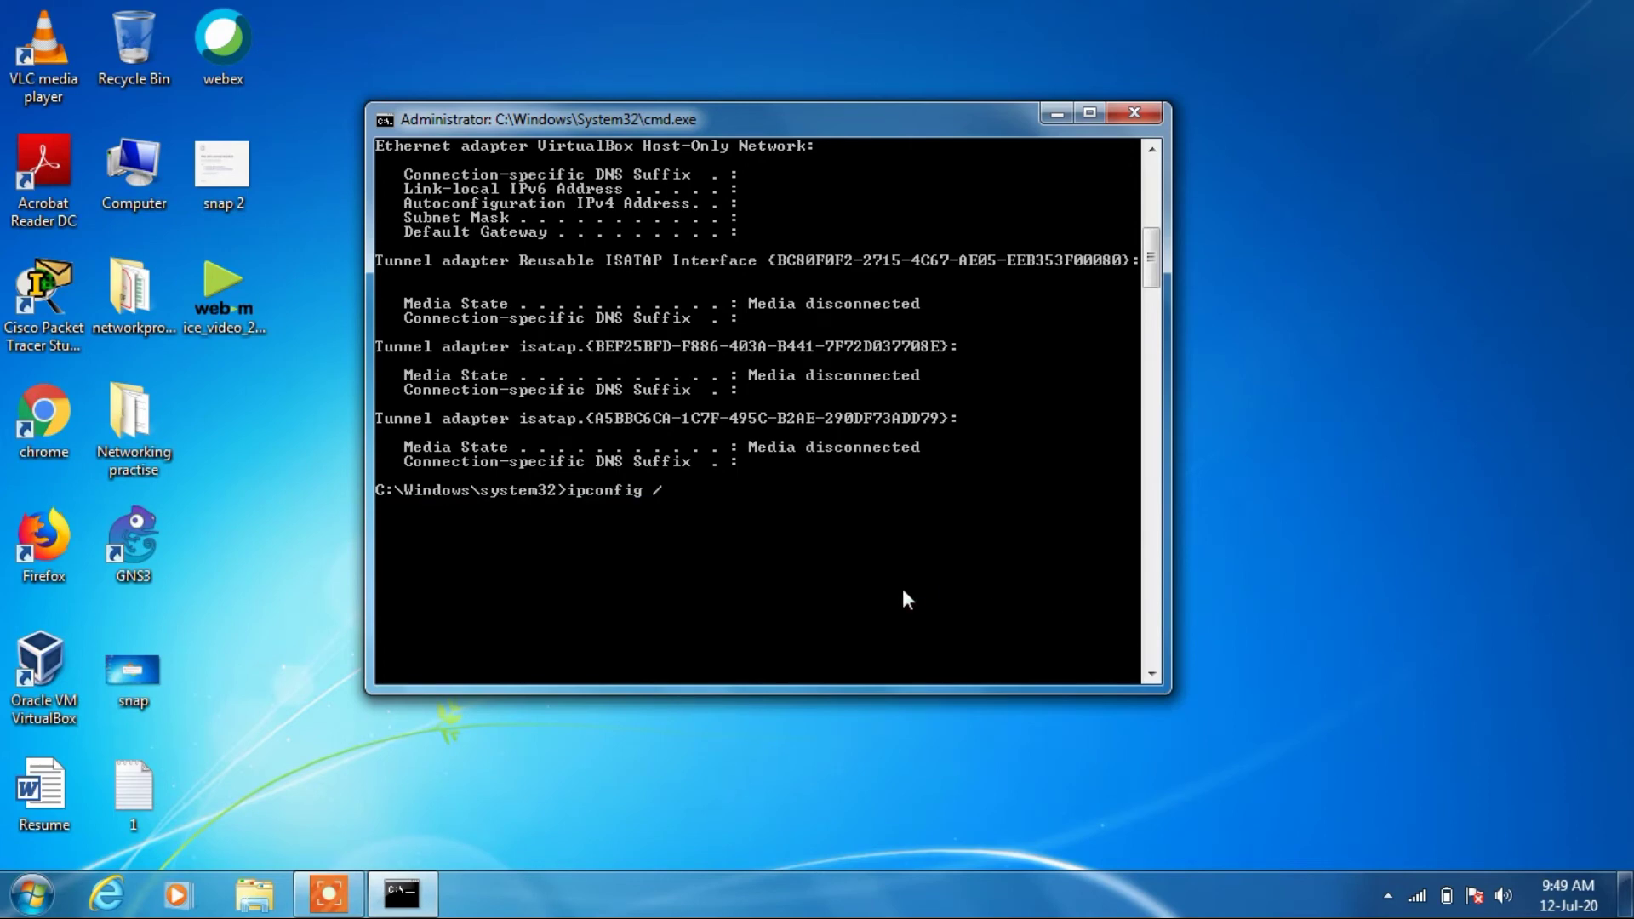
pyautogui.write('flushdns')
pyautogui.press('Return')
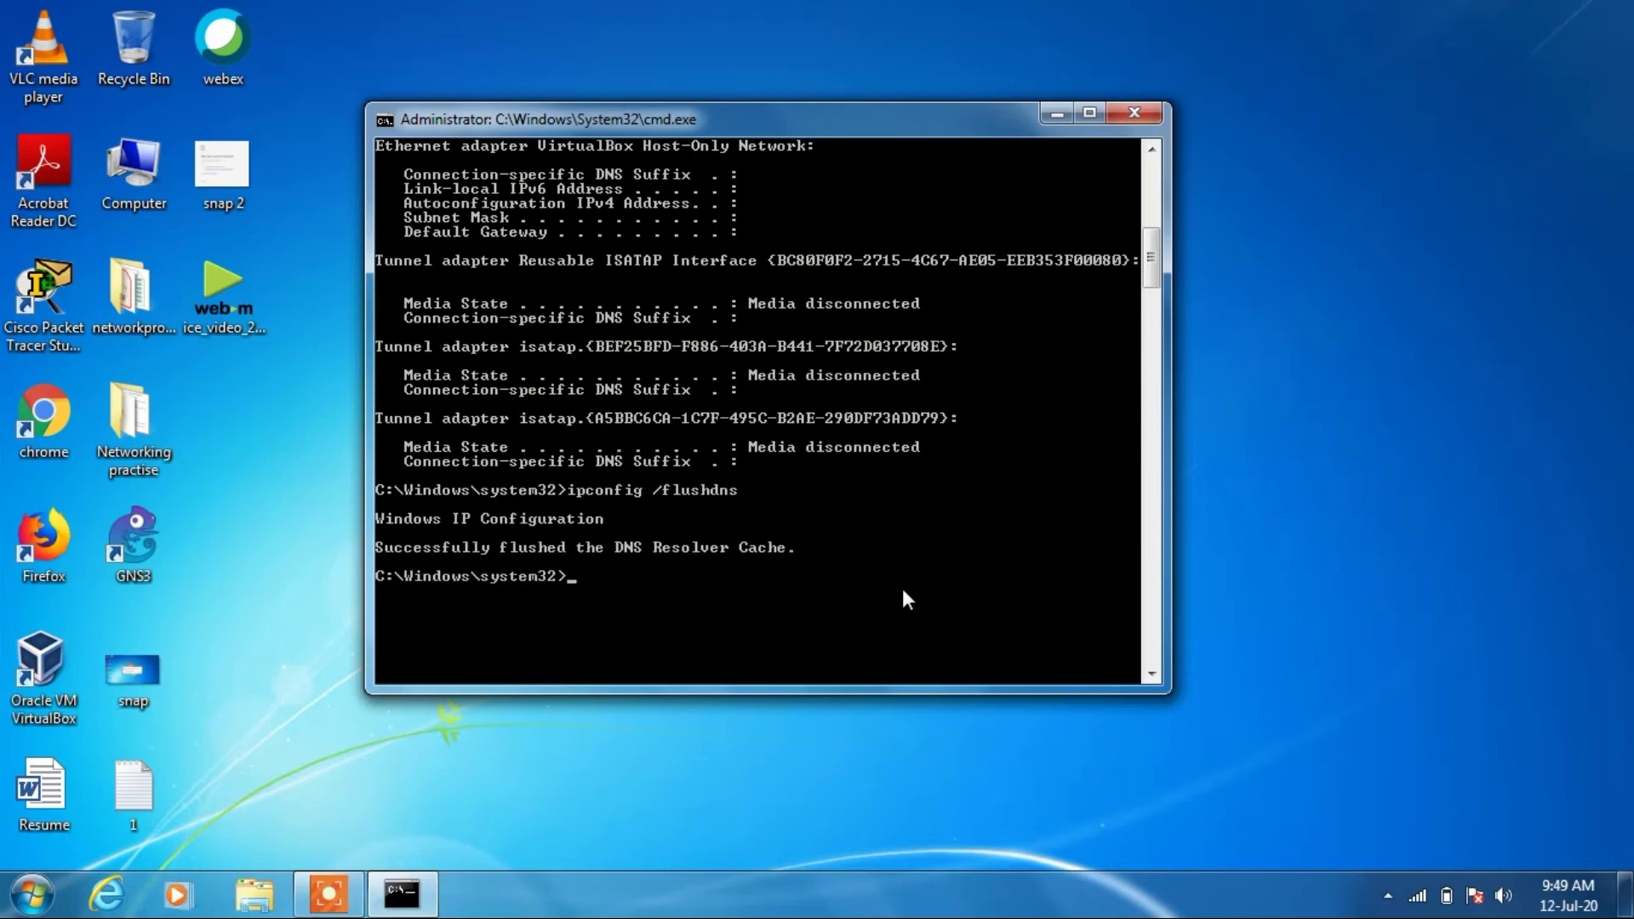
pyautogui.write('ipconfig')
pyautogui.write('/renew')
pyautogui.press('Return')
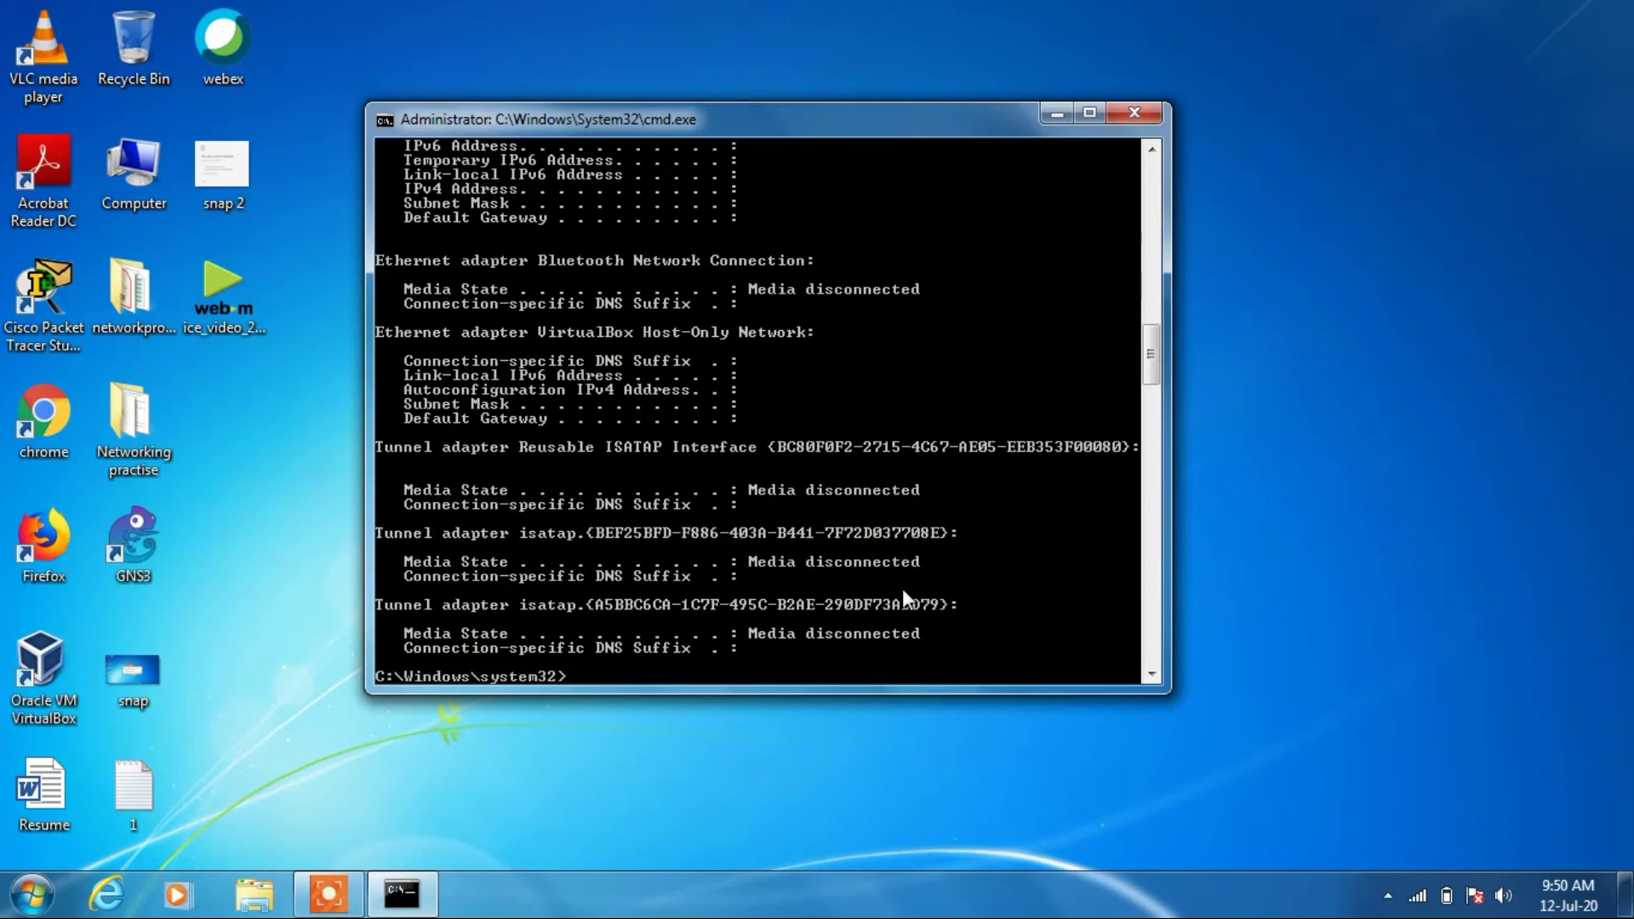
# - Run netsh winsock reset, then exit the console
pyautogui.write('netsh')
pyautogui.moveTo(1166, 689); pyautogui.dragTo(1260, 806)
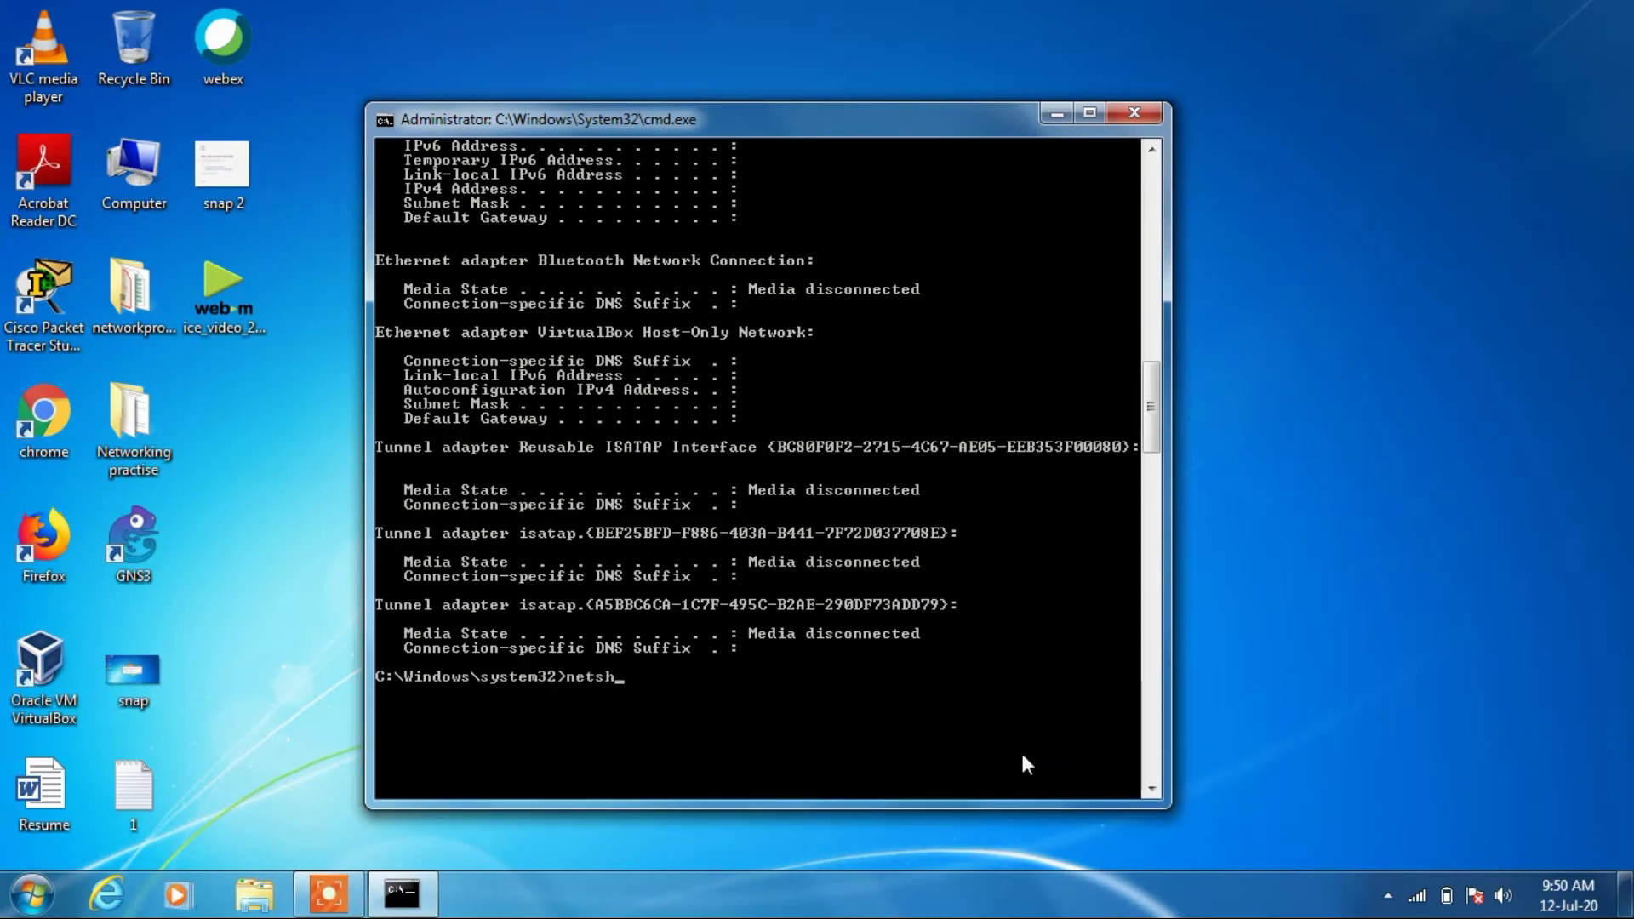
pyautogui.write('winsock reset')
pyautogui.press('Return')
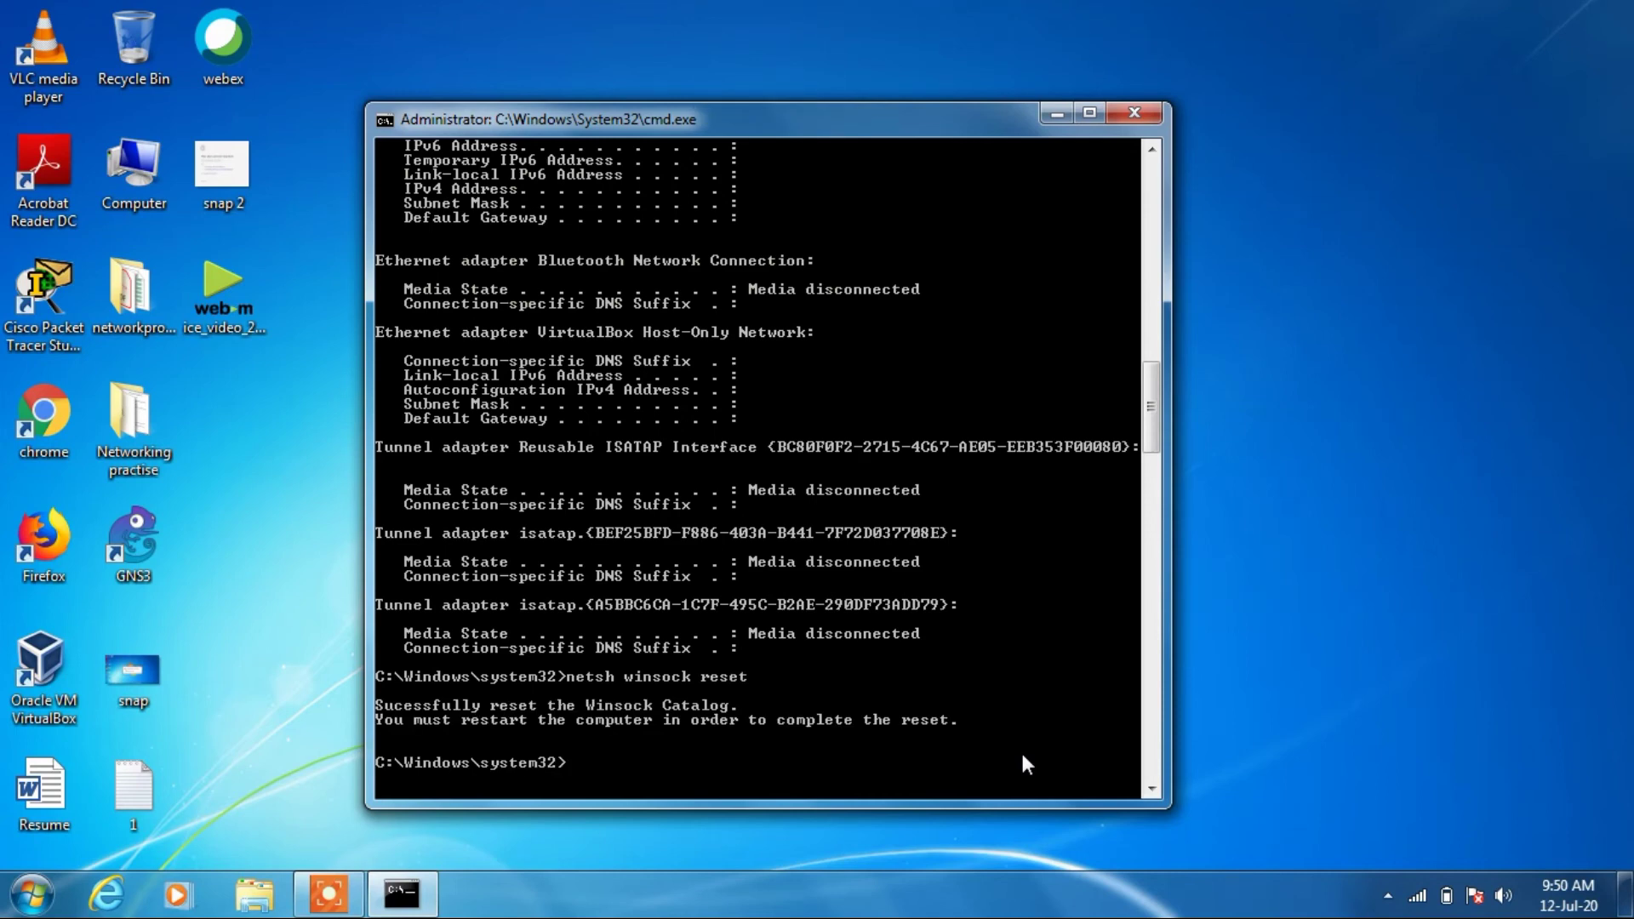
pyautogui.write('exit')
pyautogui.press('Return')
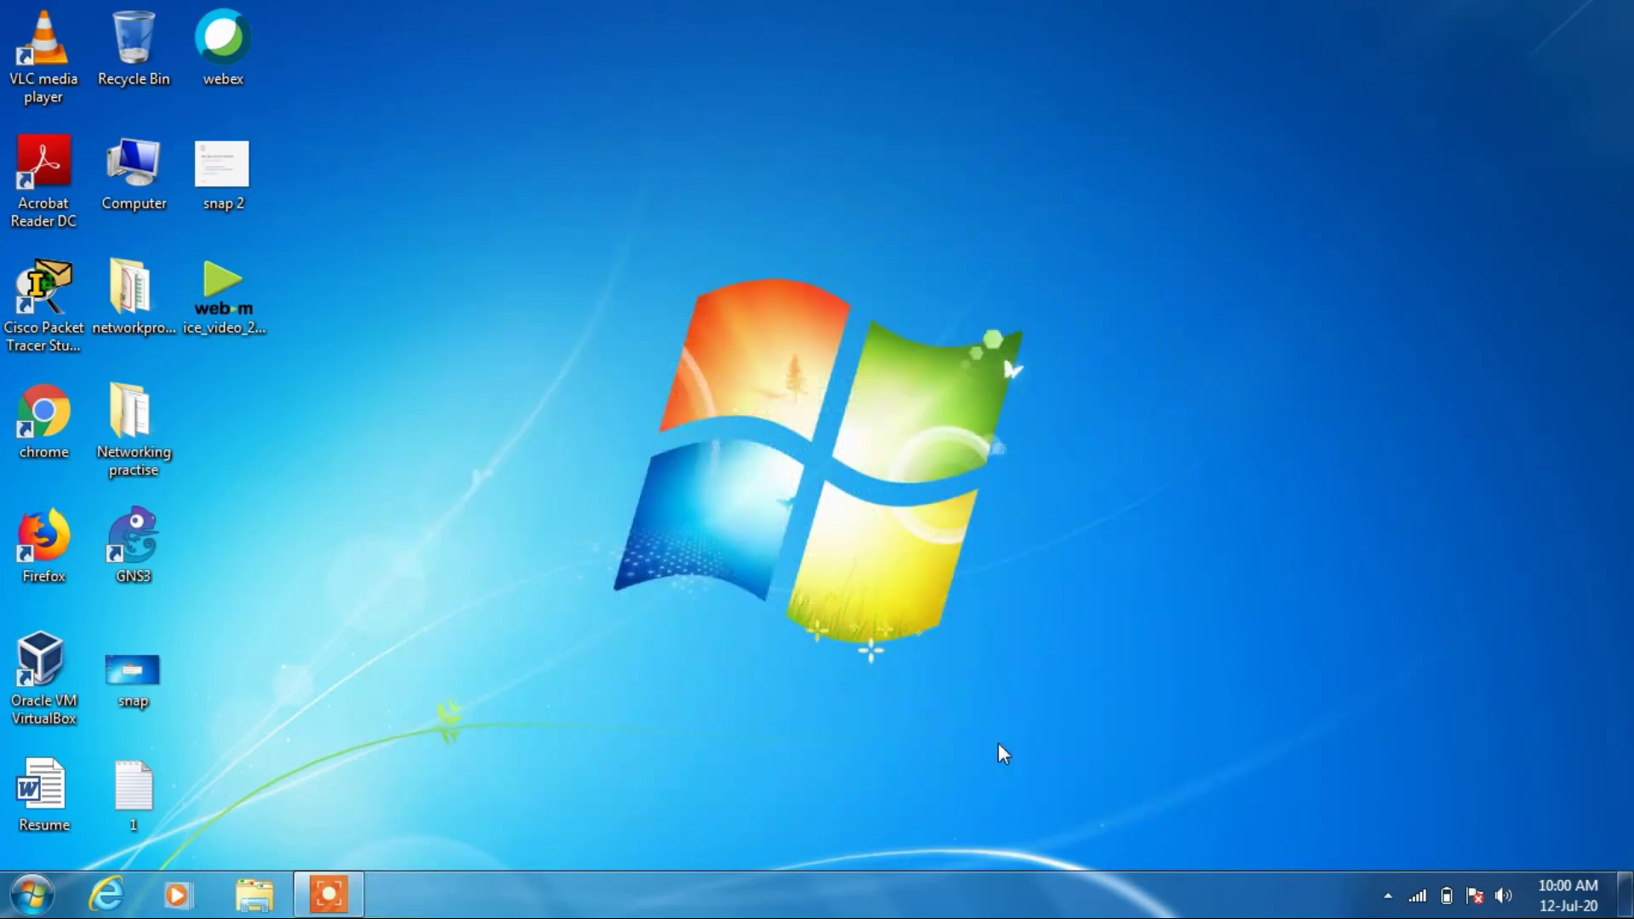